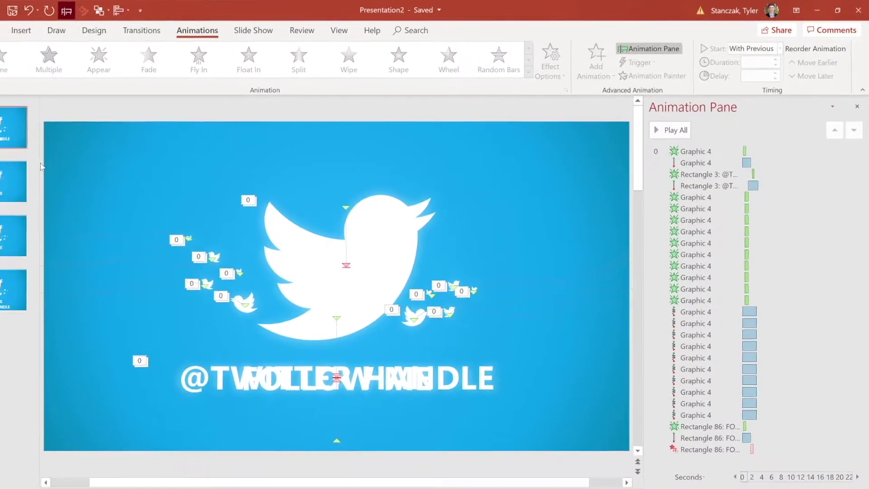
- Go to slide 2, select the bird logo, and undo the last two changes
click(62, 172)
click(316, 202)
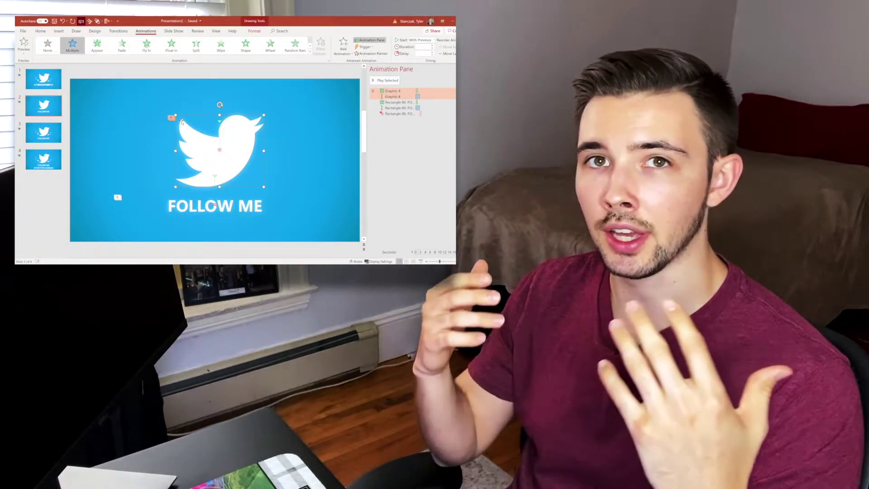
key(ctrl+z)
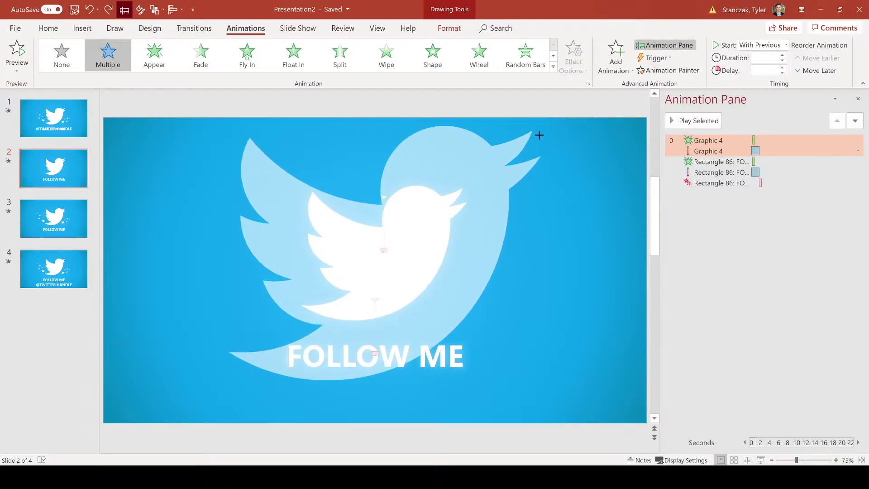
key(ctrl+z)
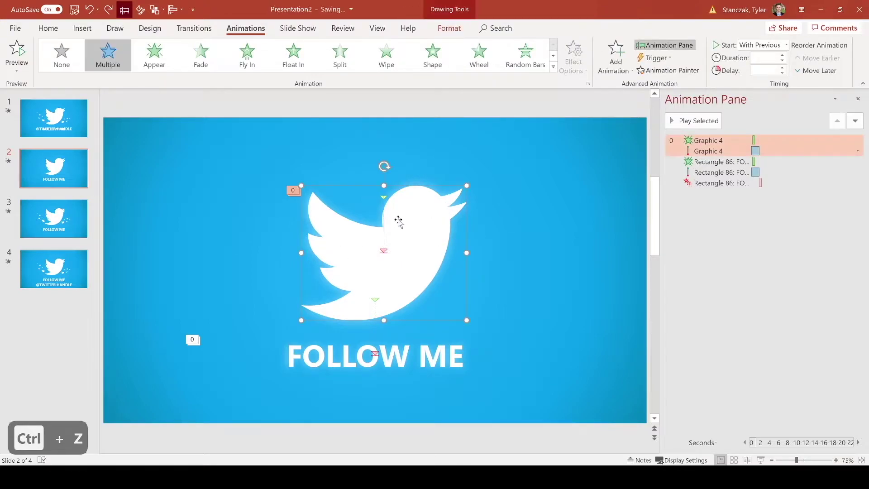
- Check the FOLLOW ME text's font on the Home tab, then reselect the bird logo
click(375, 353)
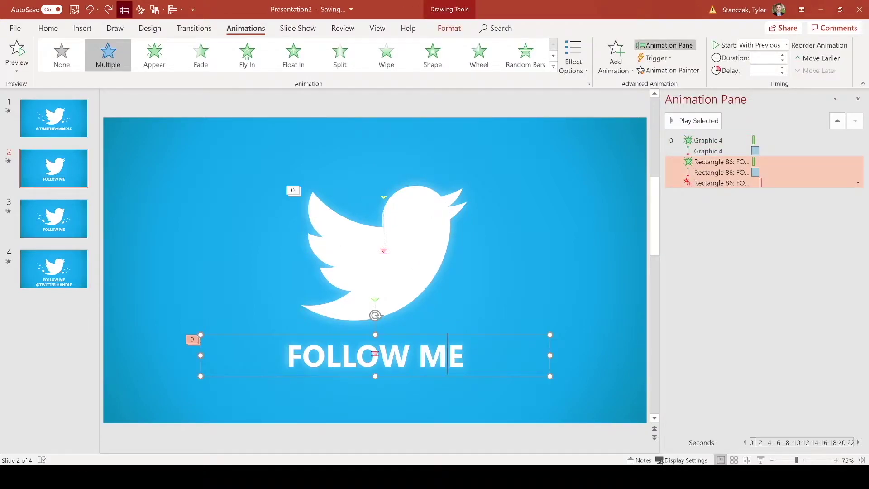
click(47, 28)
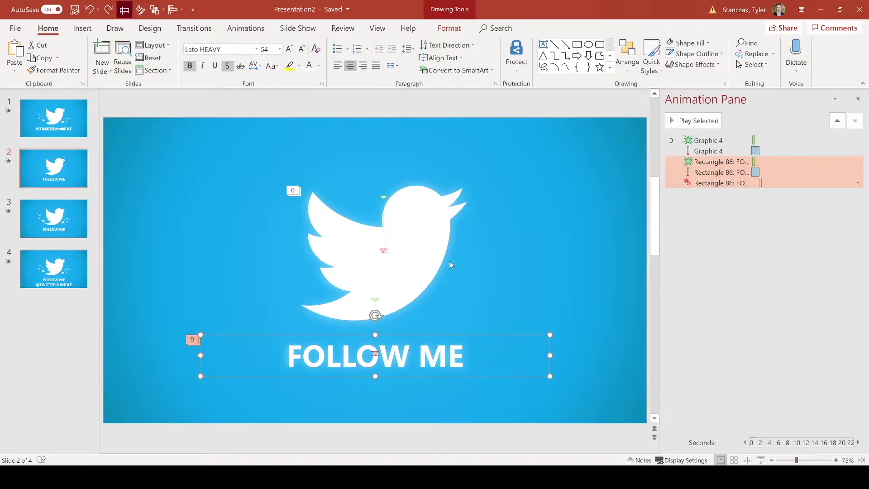
click(431, 253)
key(Tab)
key(Tab)
key(Tab)
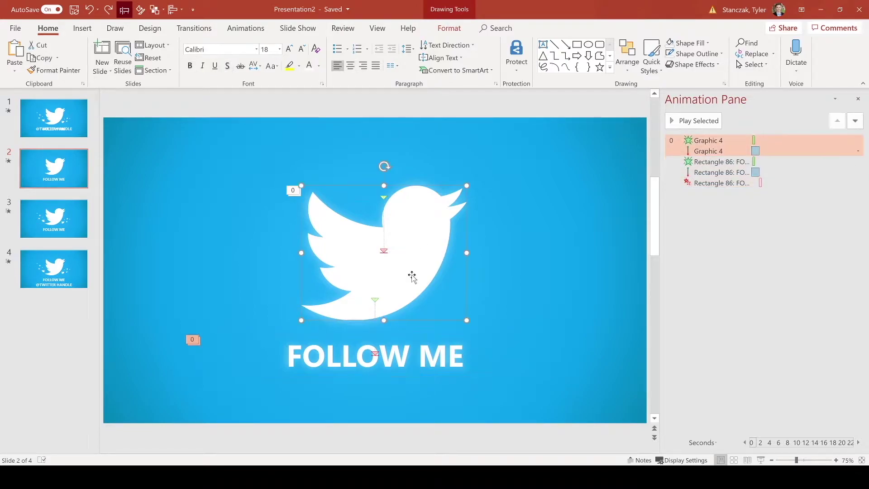
click(413, 240)
- Review the bird's entrance and motion path animations, applying a Lines motion path
click(705, 140)
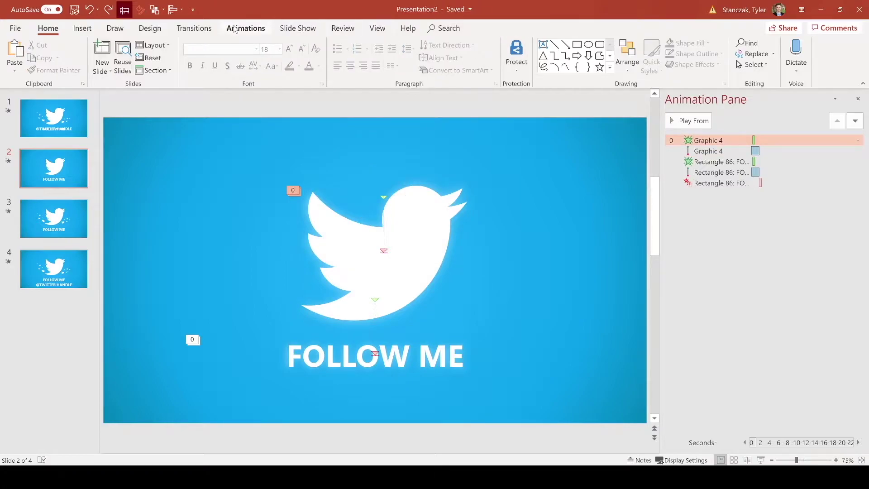
click(235, 29)
click(616, 63)
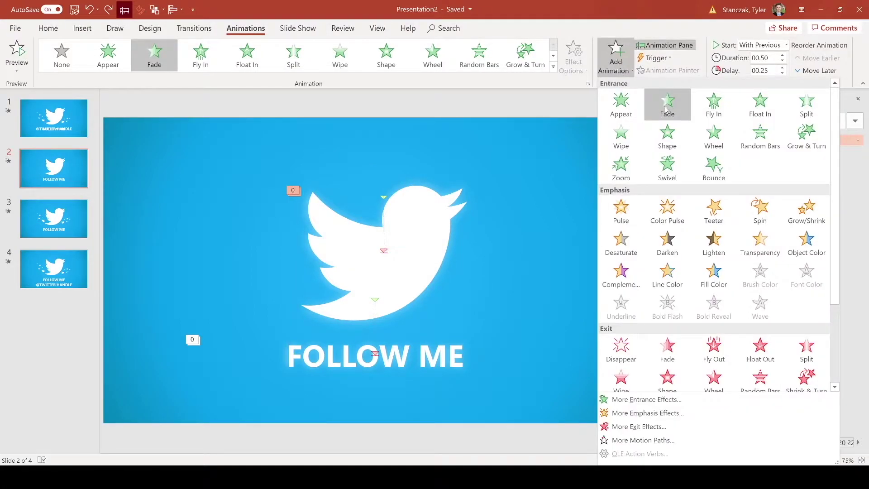
click(642, 149)
click(616, 63)
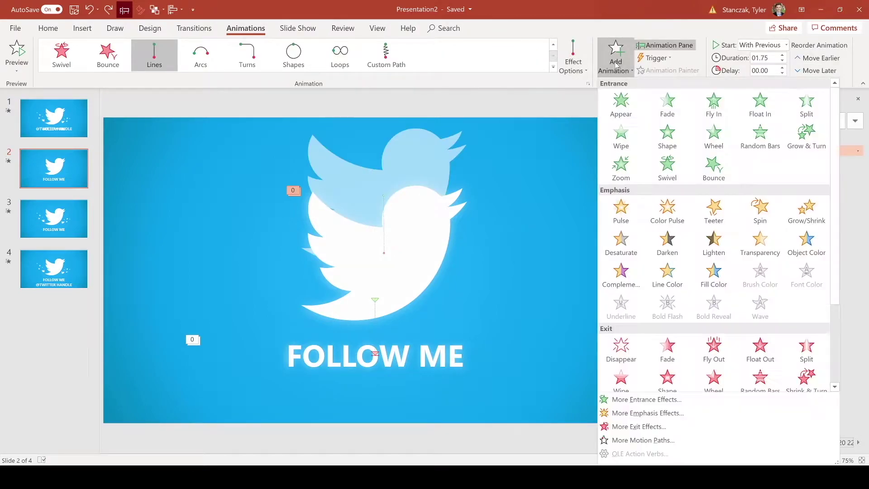
scroll(666, 276, down, 3)
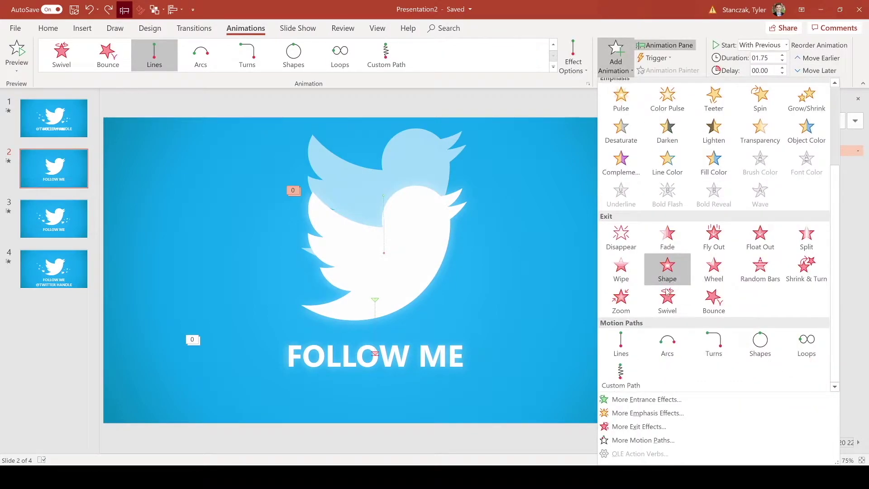
click(626, 342)
- Duplicate the bird logo to the right of the original and remove its copied animations
click(429, 235)
click(564, 194)
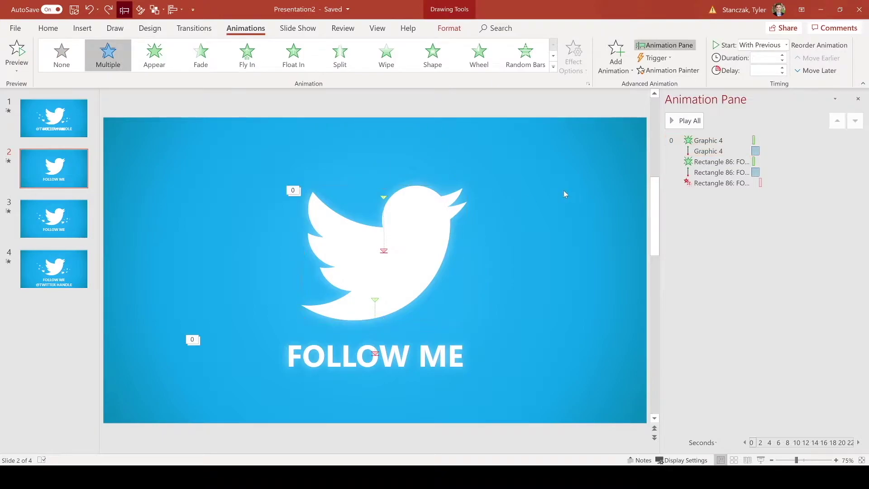
click(438, 237)
key(ctrl+c)
key(ctrl+v)
drag(437, 242, 572, 213)
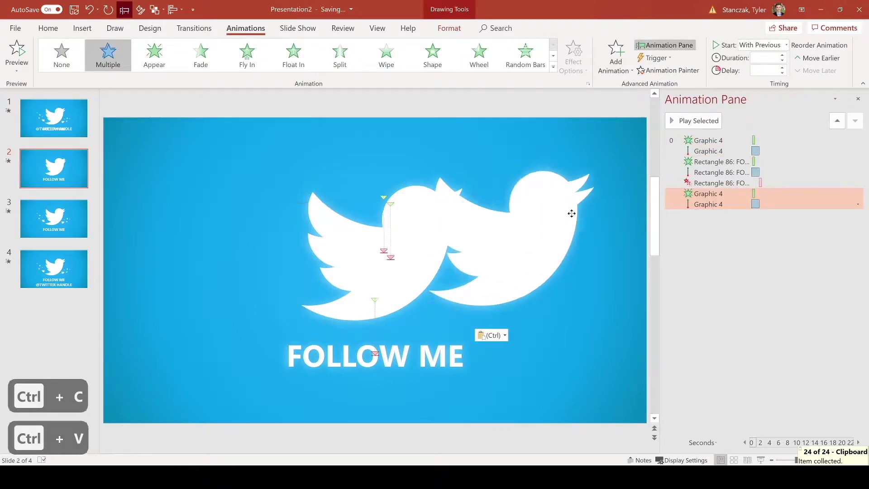
click(858, 204)
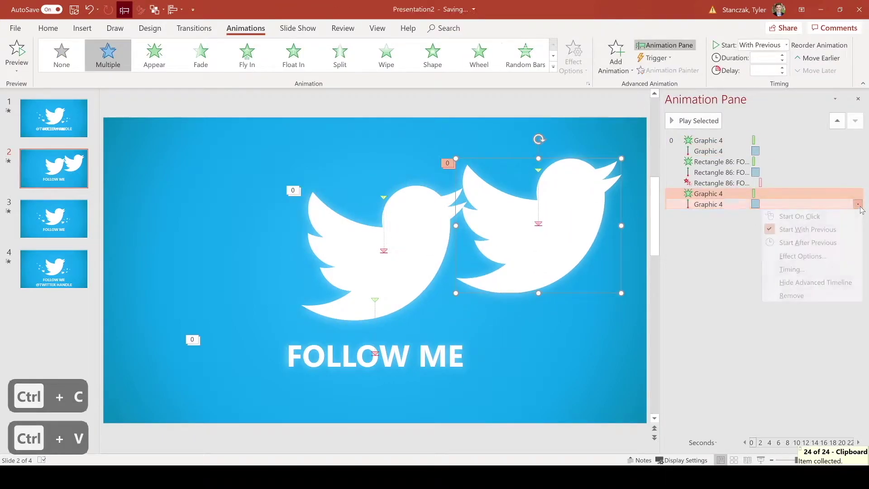
click(790, 296)
- Give the duplicate bird a Fade entrance and Lines motion path, then delete it
click(540, 165)
click(620, 67)
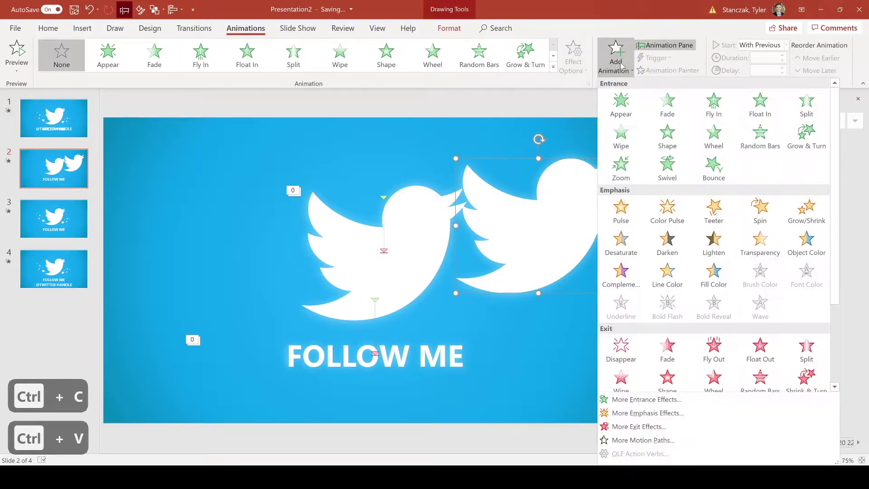
click(672, 113)
click(621, 68)
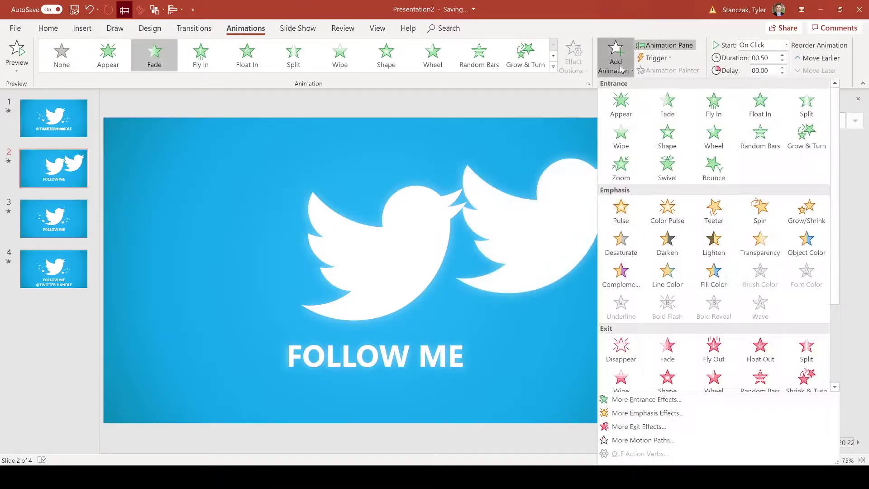
scroll(661, 253, down, 3)
click(619, 342)
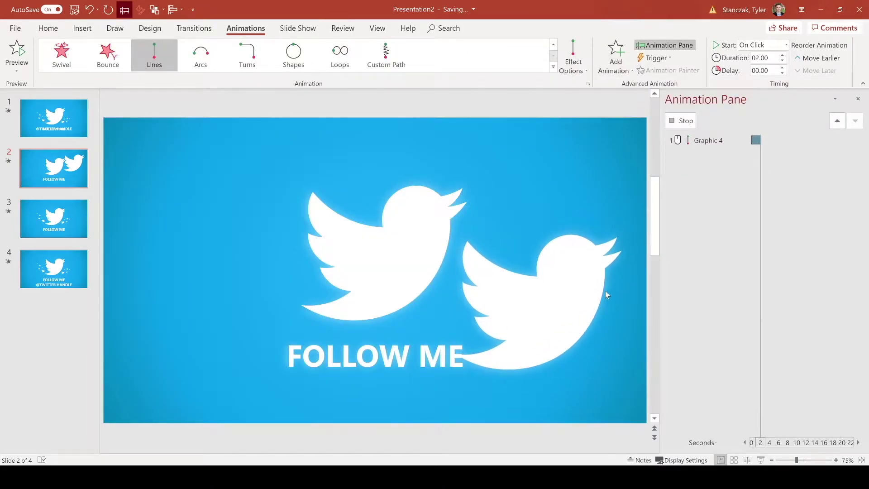
key(BackSpace)
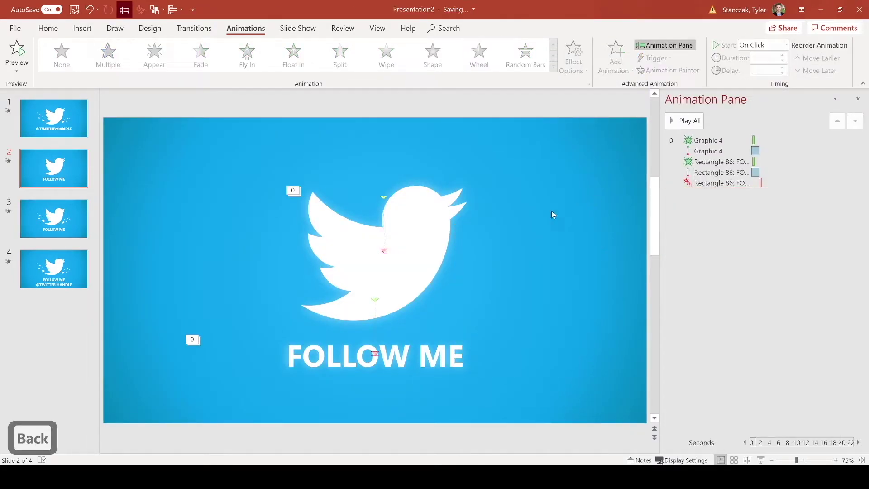
click(834, 141)
click(833, 141)
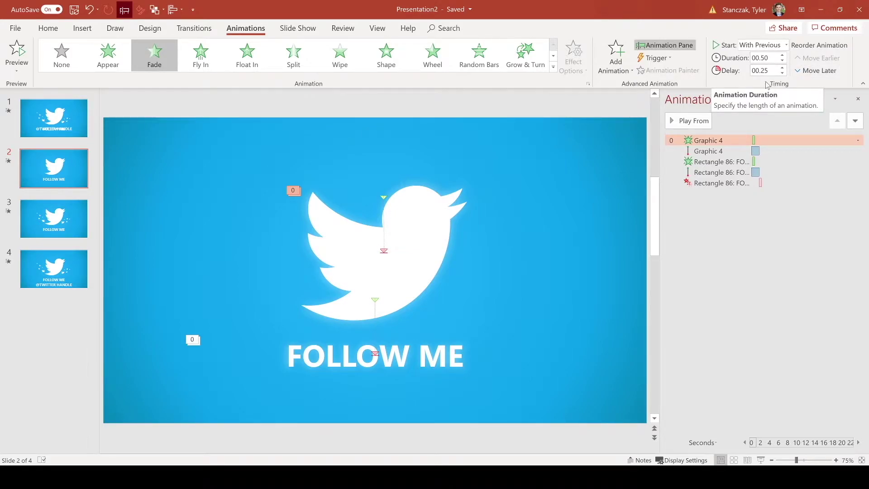
click(778, 152)
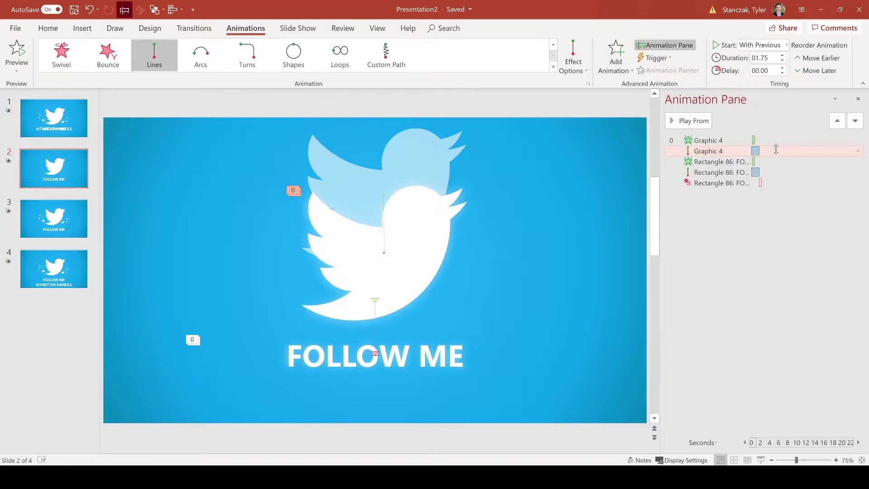
click(425, 222)
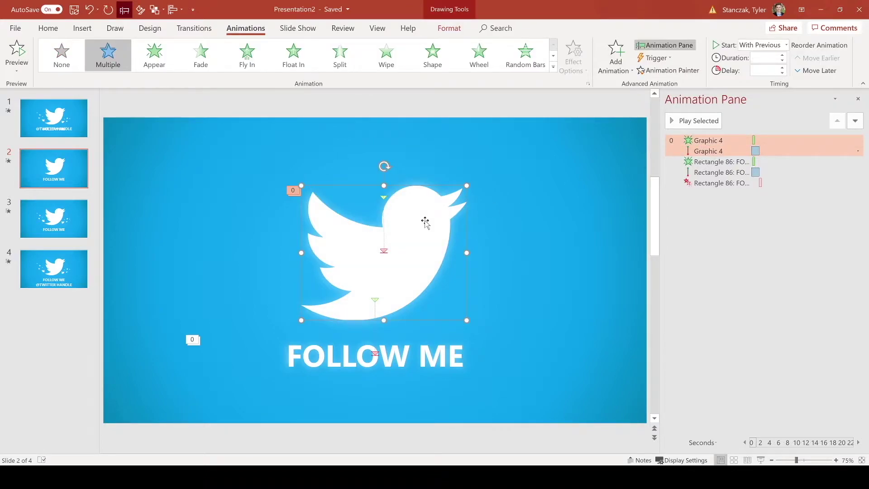
- Paste a duplicate bird right of the original and strip its copied animations
click(384, 197)
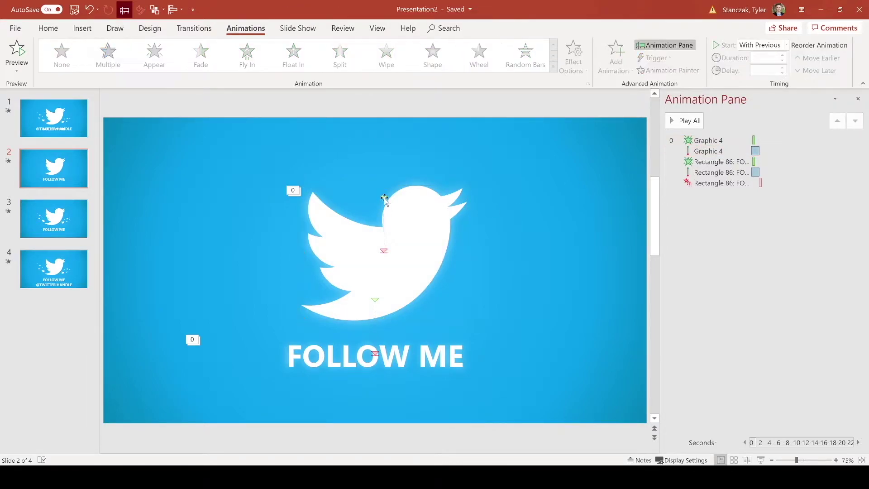
click(432, 258)
key(ctrl+c)
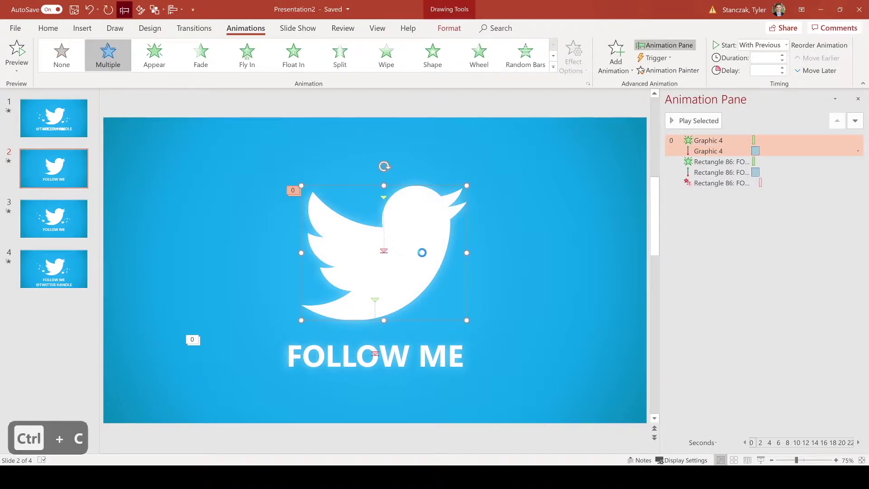
key(ctrl+v)
drag(423, 258, 569, 237)
click(858, 204)
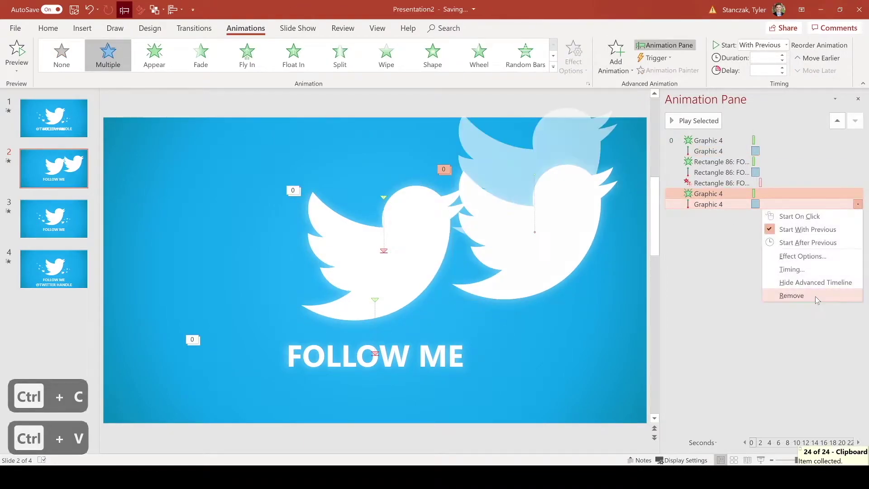
click(797, 295)
- Add a Lines motion path to the duplicate bird and reposition its flight path
click(617, 66)
key(ctrl+z)
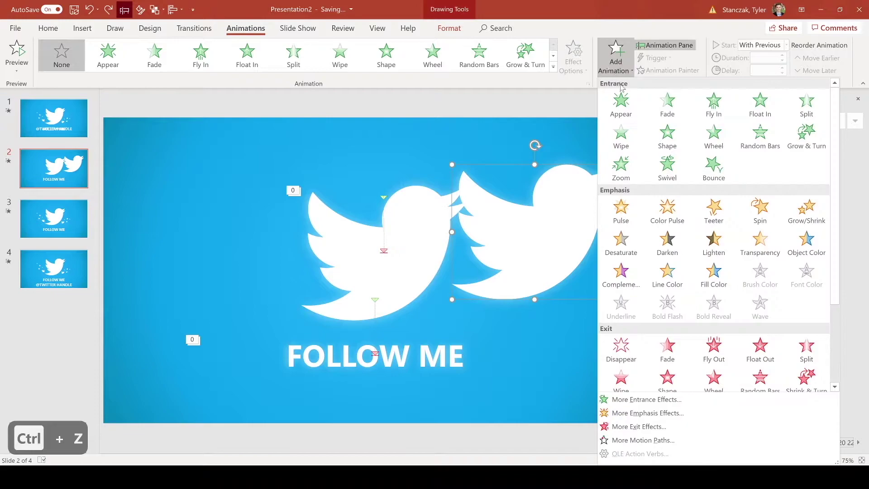
scroll(665, 278, down, 2)
click(622, 350)
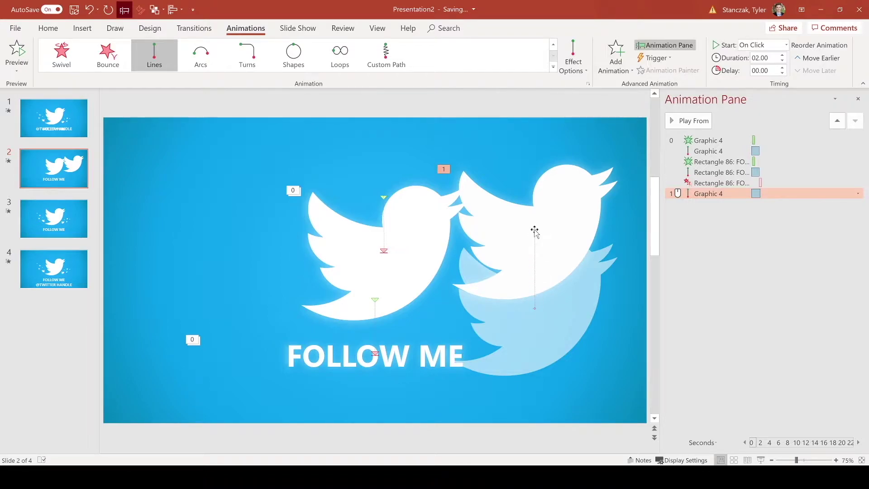
drag(534, 231, 541, 277)
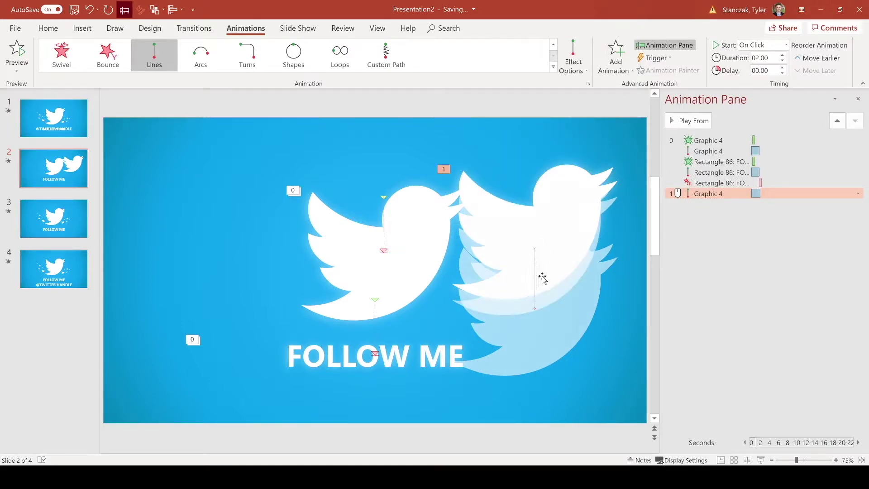
click(565, 339)
click(535, 260)
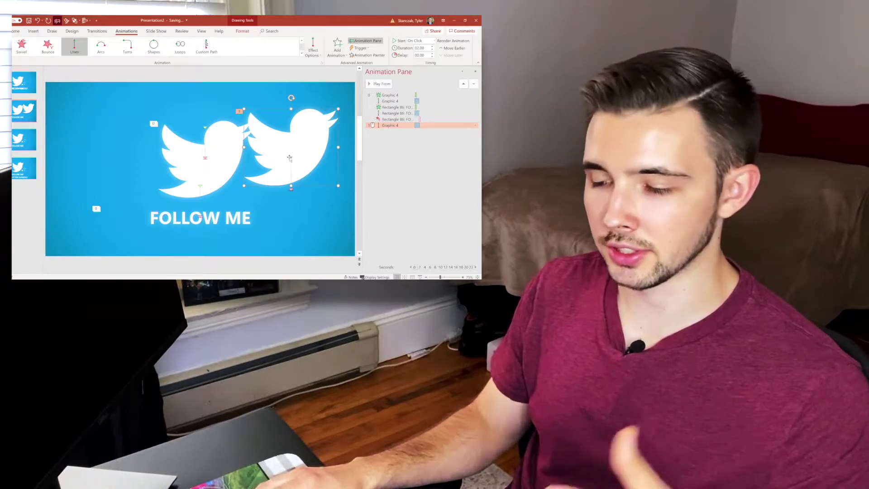
click(291, 189)
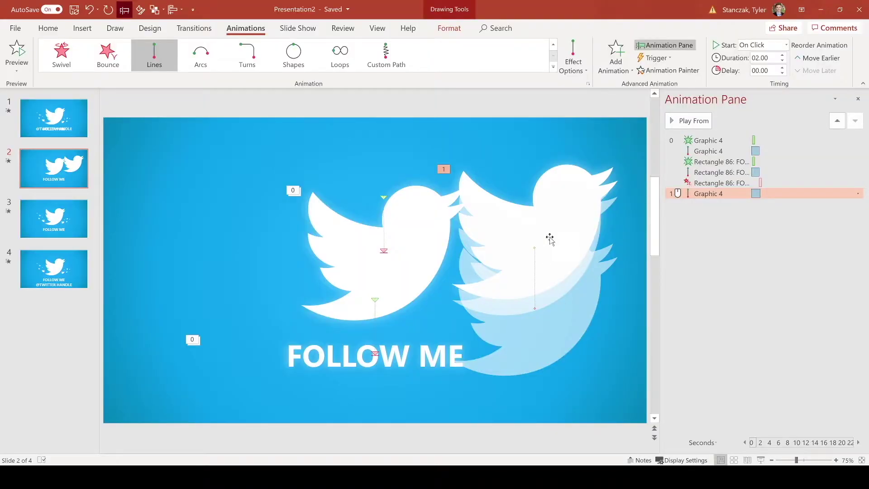
- Delete the extra bird and review the remaining bird's fade entrance and motion path
click(549, 238)
key(Delete)
click(442, 203)
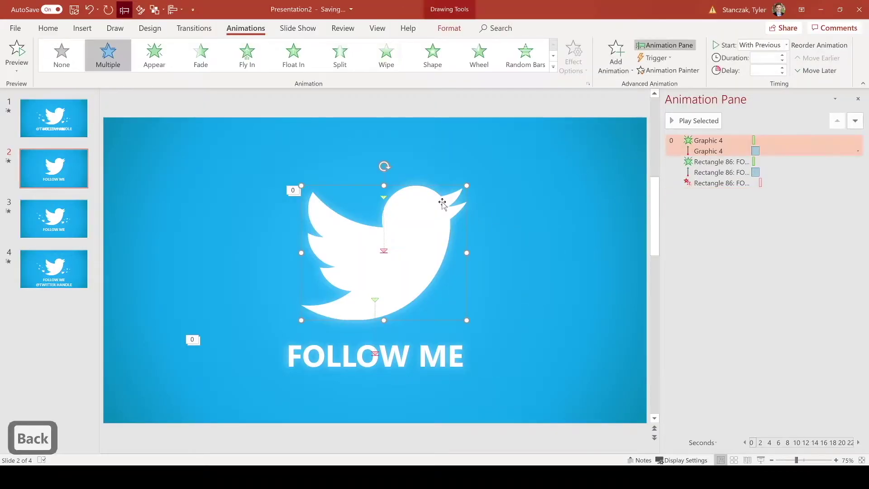
click(383, 198)
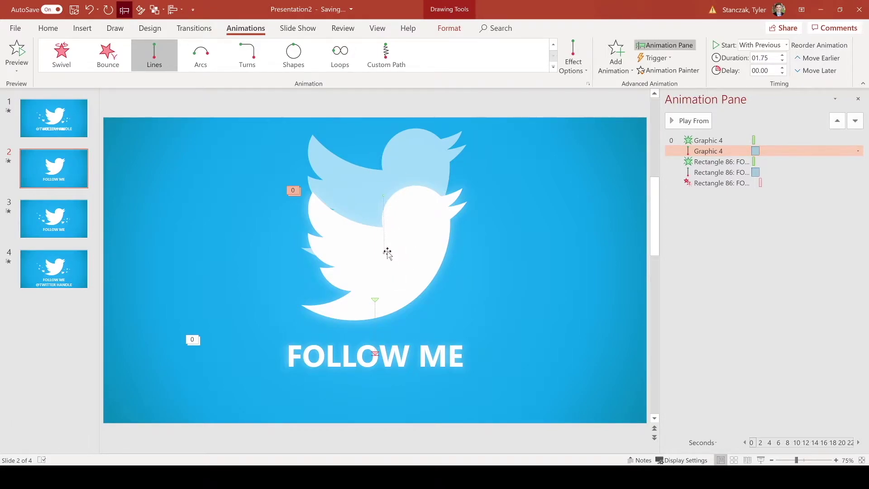
click(255, 181)
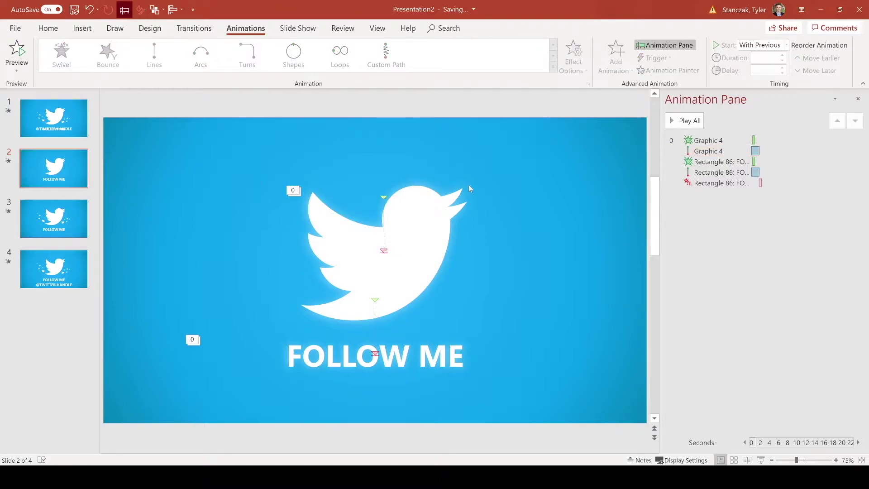
click(735, 140)
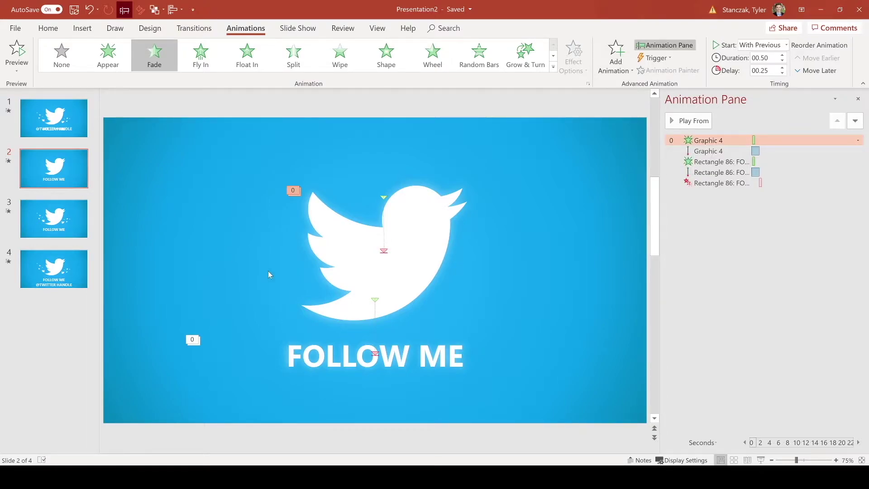
click(389, 236)
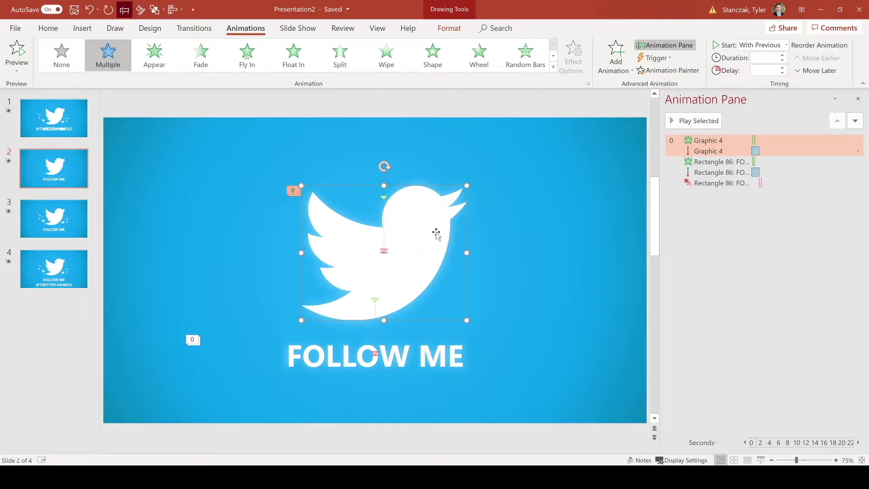
click(418, 355)
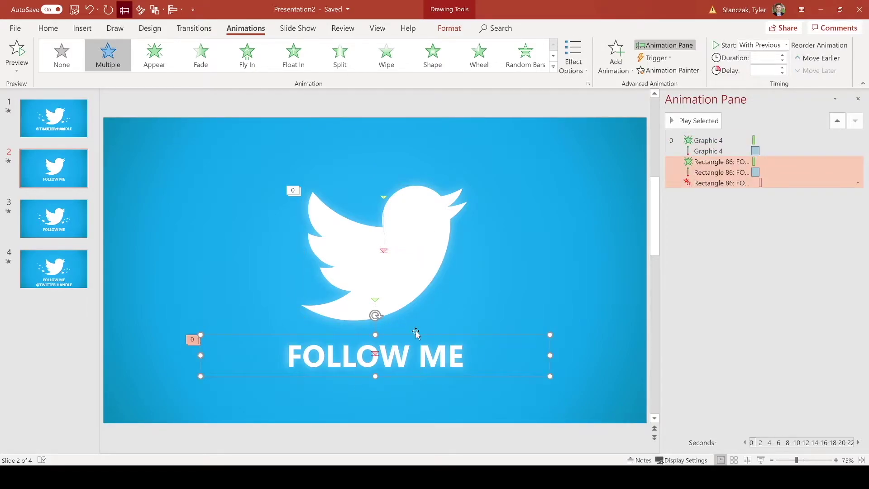
key(ctrl+c)
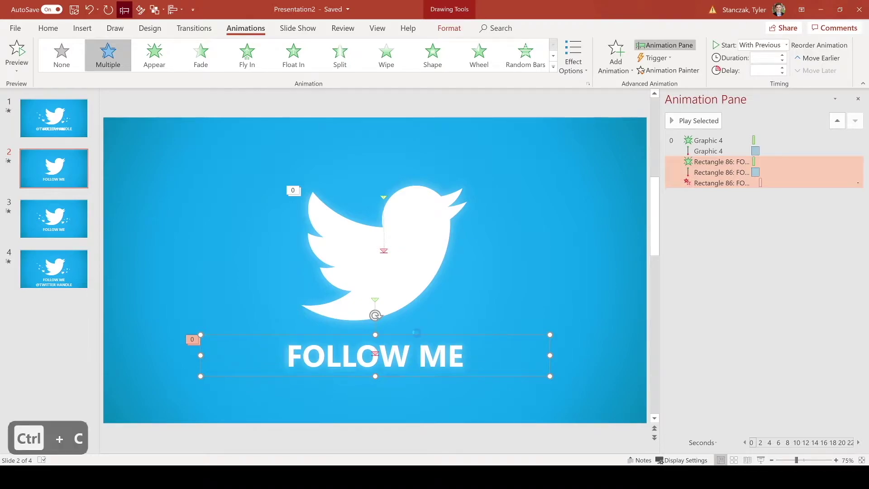
key(ctrl+v)
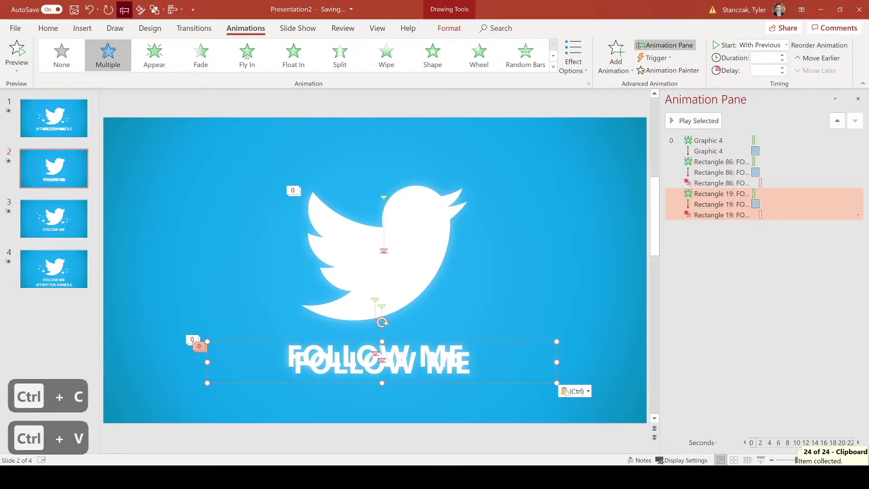
drag(494, 342, 297, 148)
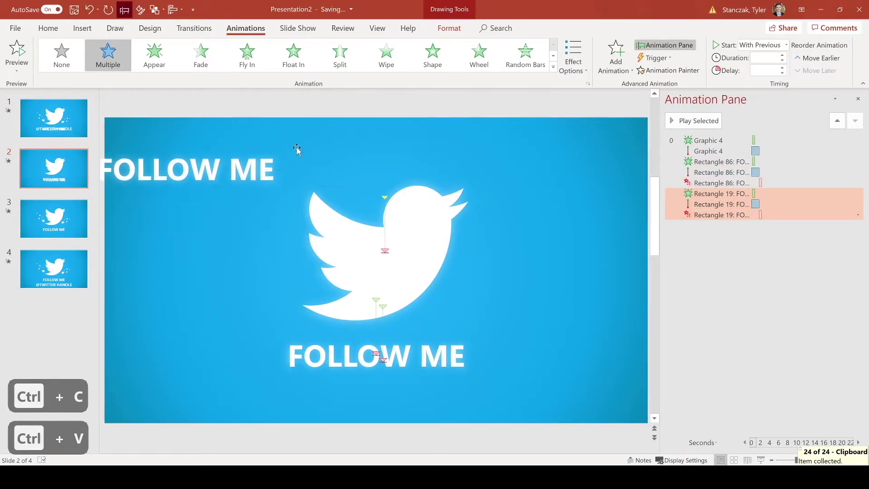
click(858, 216)
click(818, 304)
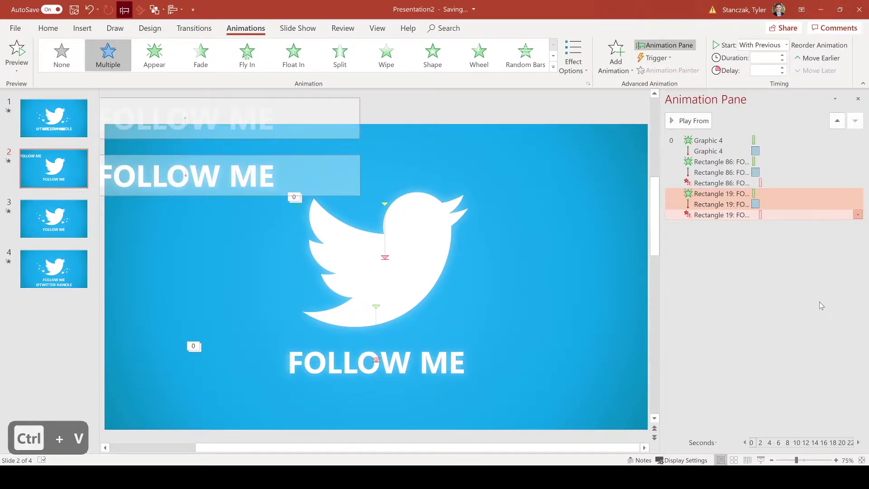
click(346, 226)
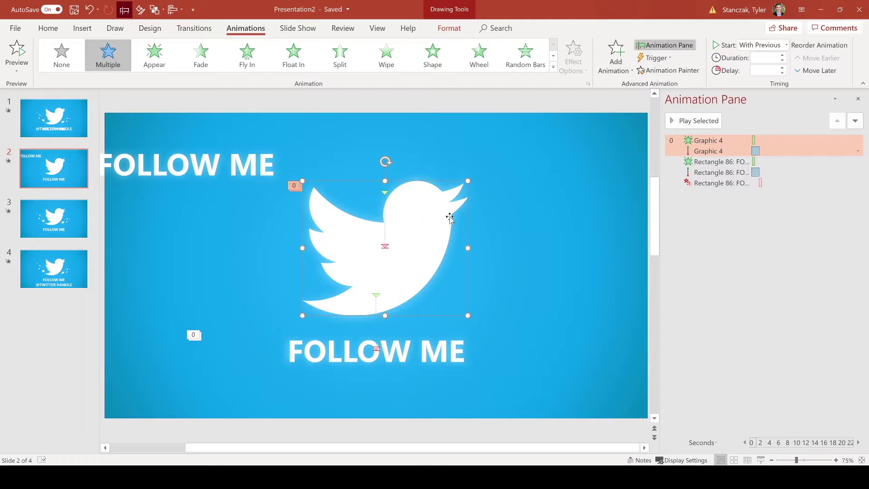
click(373, 332)
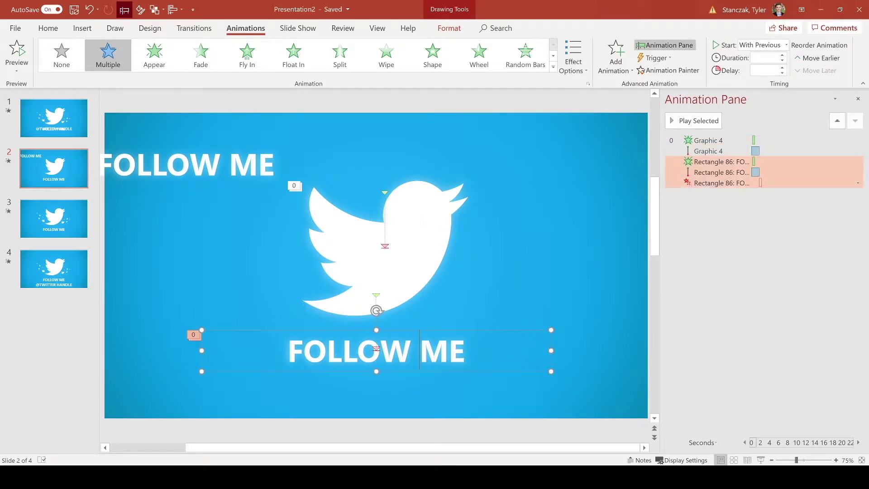
click(422, 215)
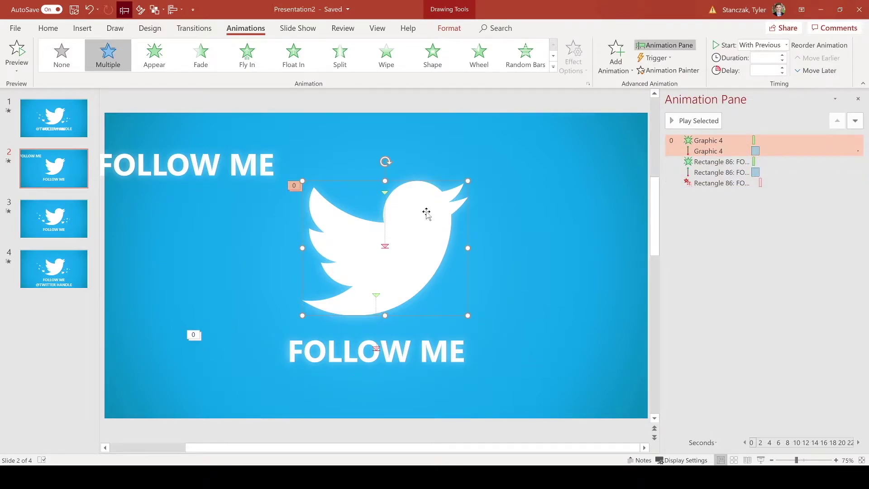
click(665, 72)
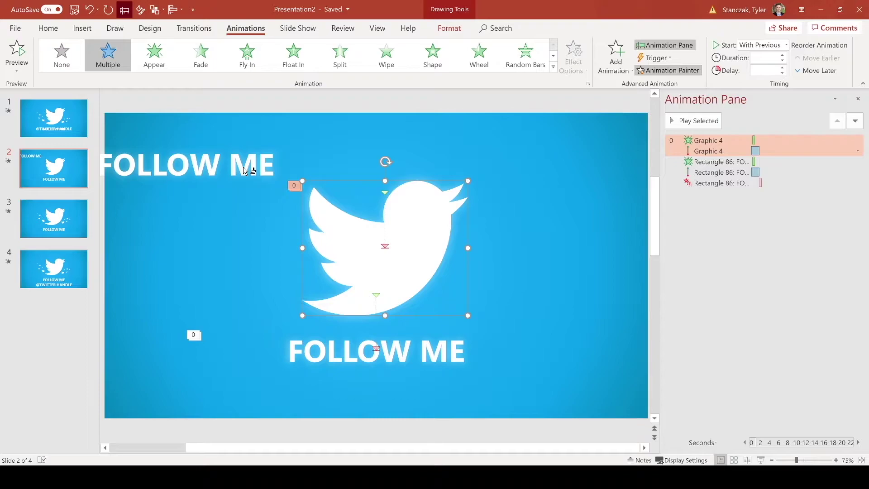
click(244, 171)
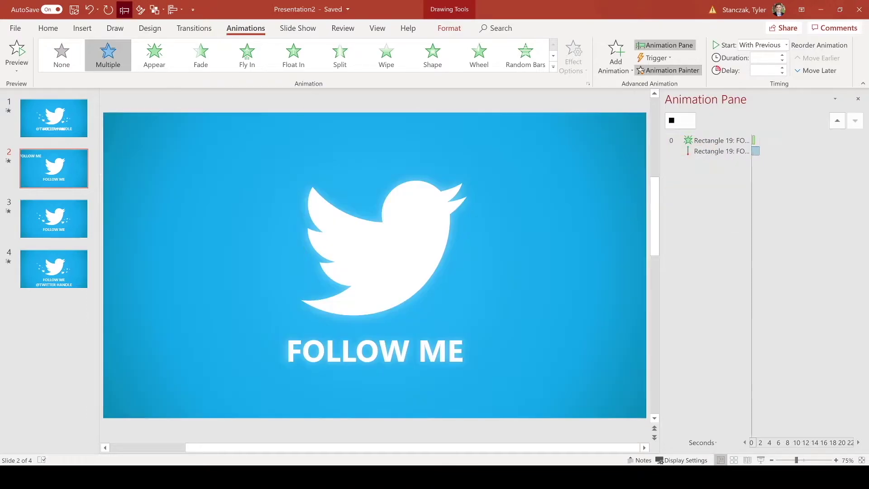
click(683, 121)
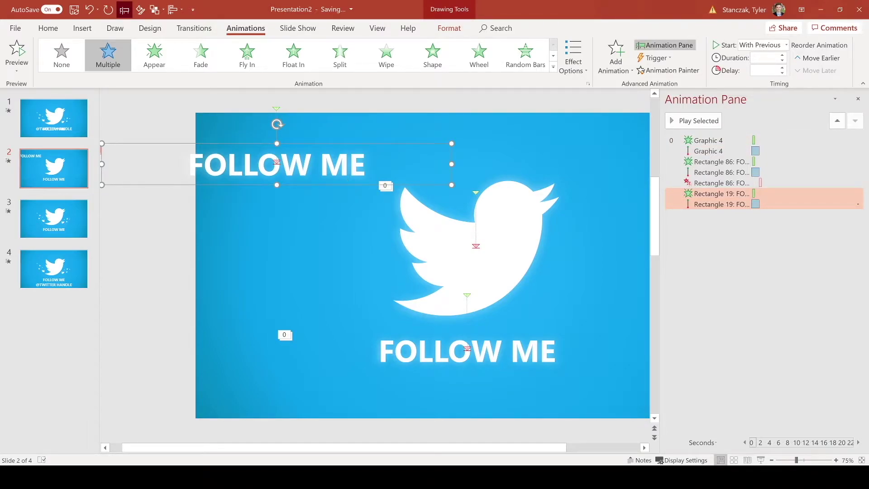
key(BackSpace)
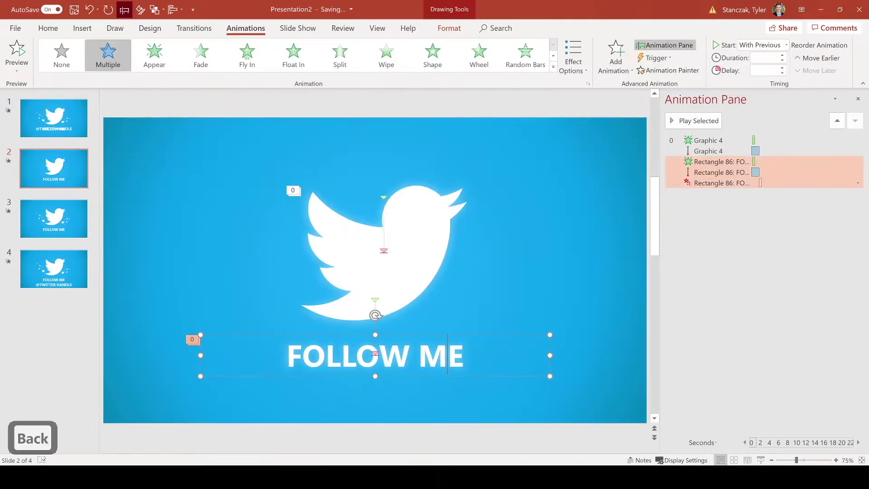
click(794, 182)
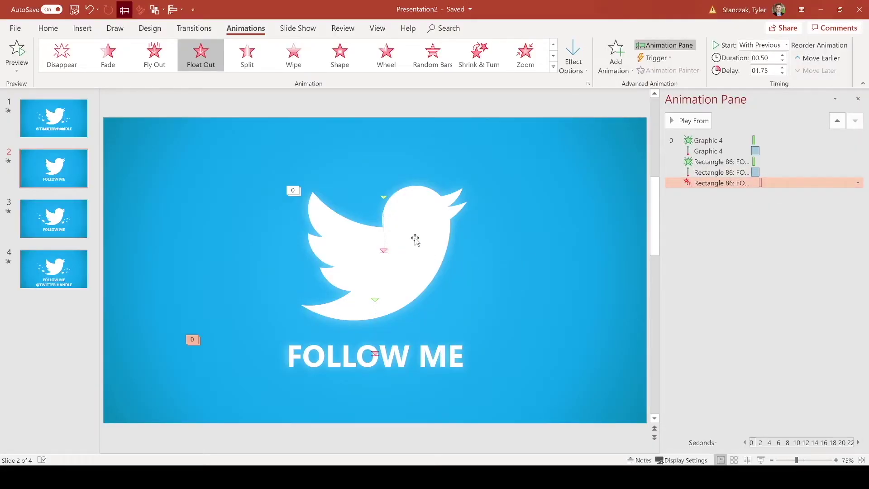
click(394, 230)
- Select both the bird's and FOLLOW ME's Down motion paths and open their Effect Options
click(809, 151)
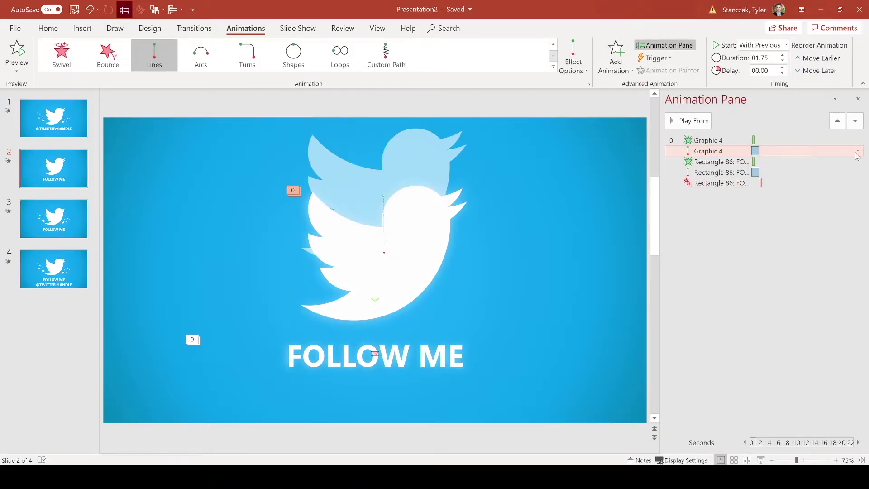
ctrl+click(800, 172)
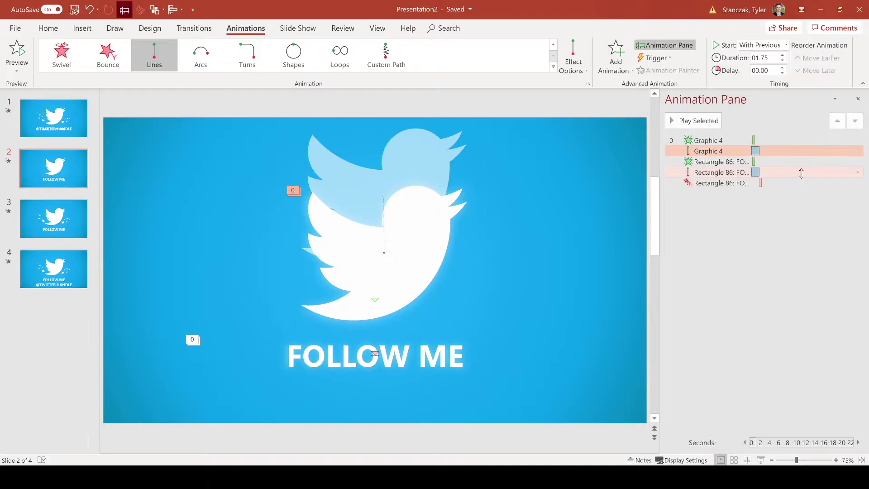
click(858, 171)
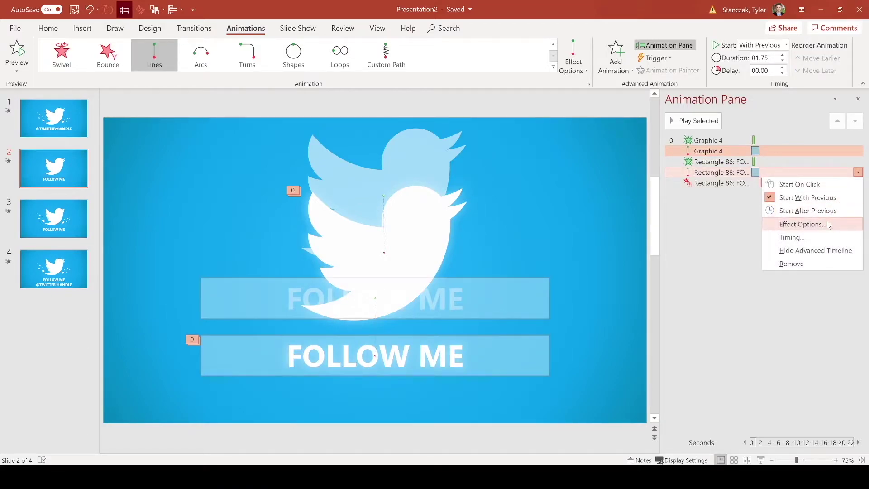
click(801, 224)
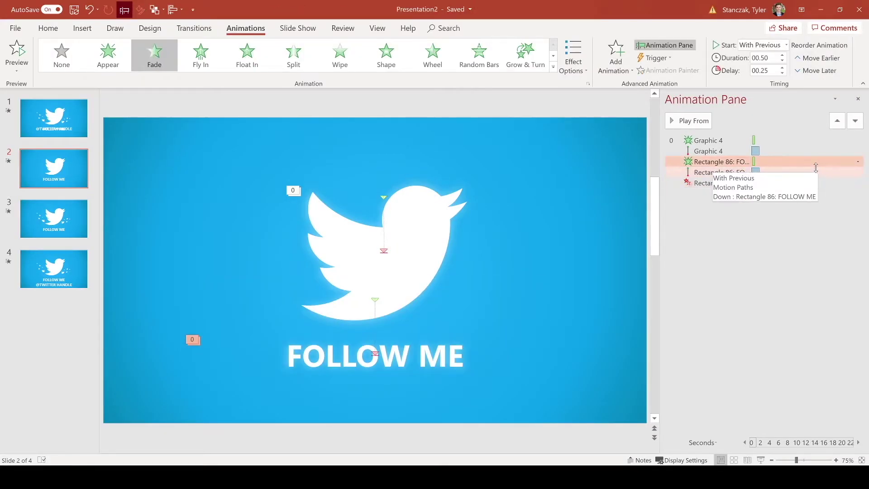
- Review the bird and FOLLOW ME animations in the Animation Pane
click(805, 161)
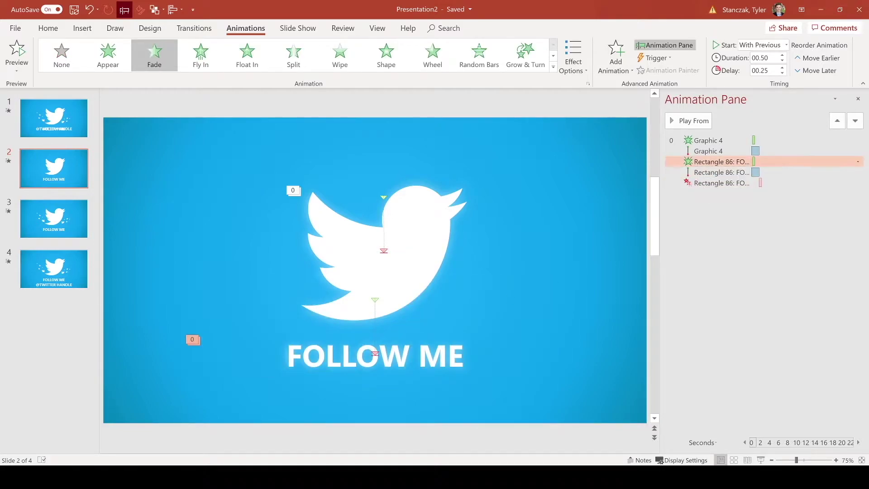
key(shift+Down)
key(shift+Down)
click(805, 163)
click(744, 152)
click(784, 161)
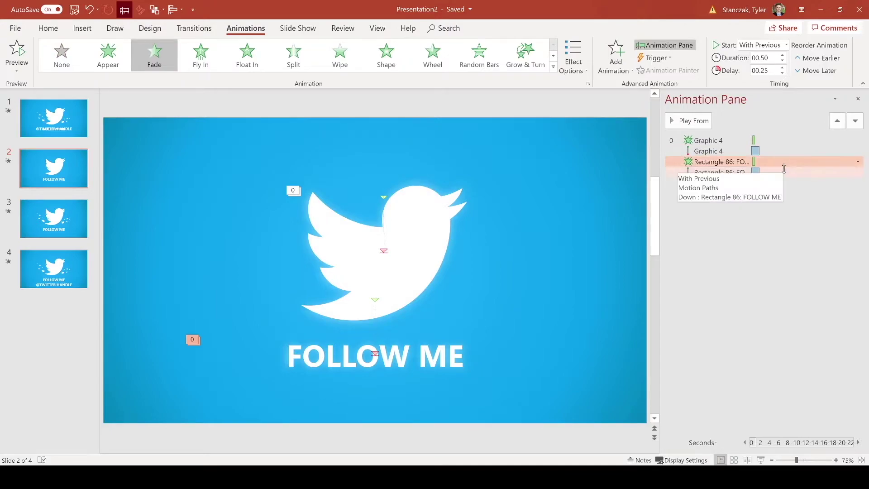
click(784, 171)
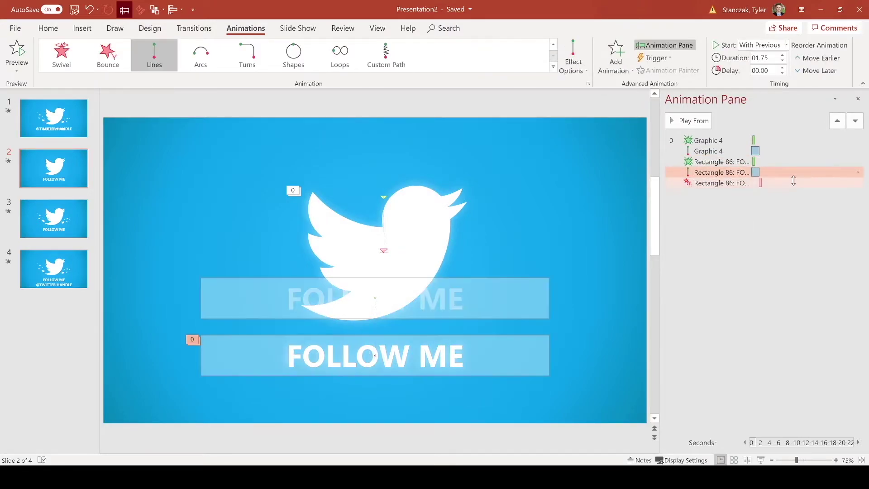
click(791, 182)
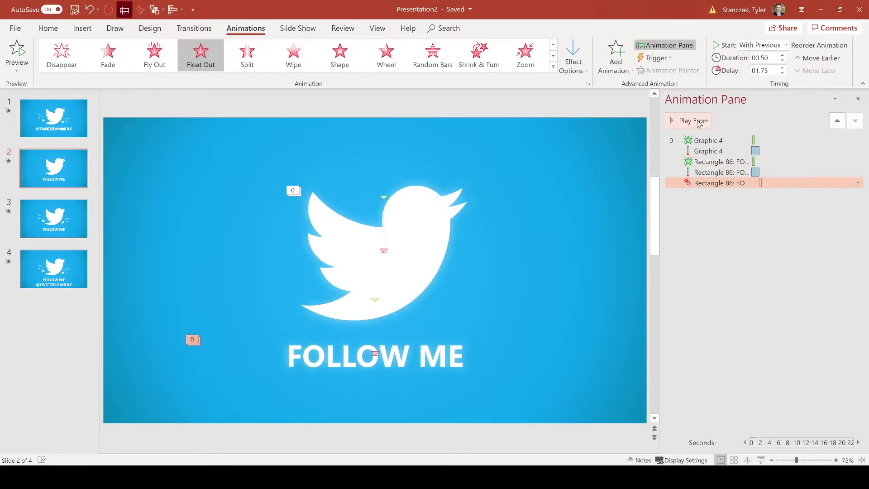
- Add a Float Out exit animation to the FOLLOW ME text
click(432, 337)
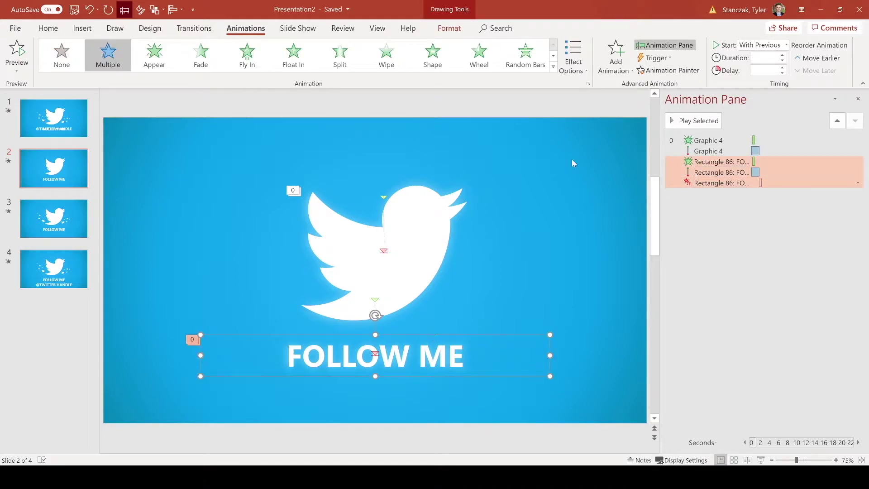
click(615, 55)
scroll(678, 248, down, 3)
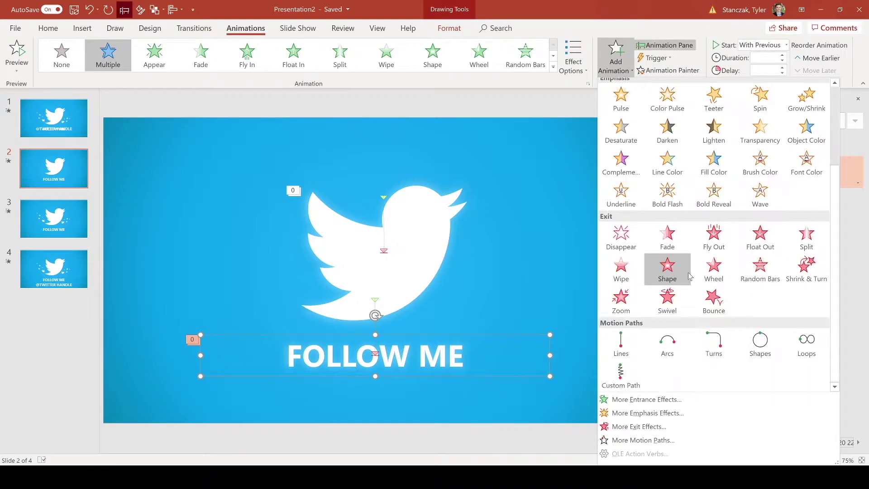
click(760, 232)
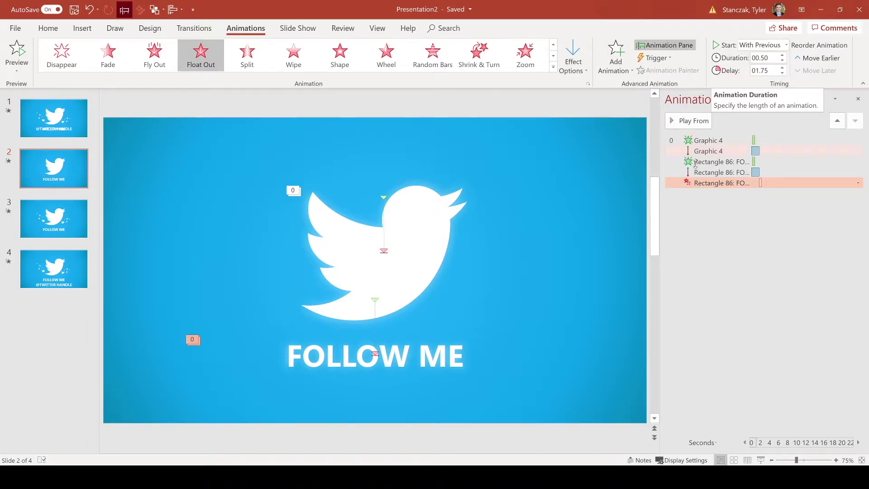
click(569, 226)
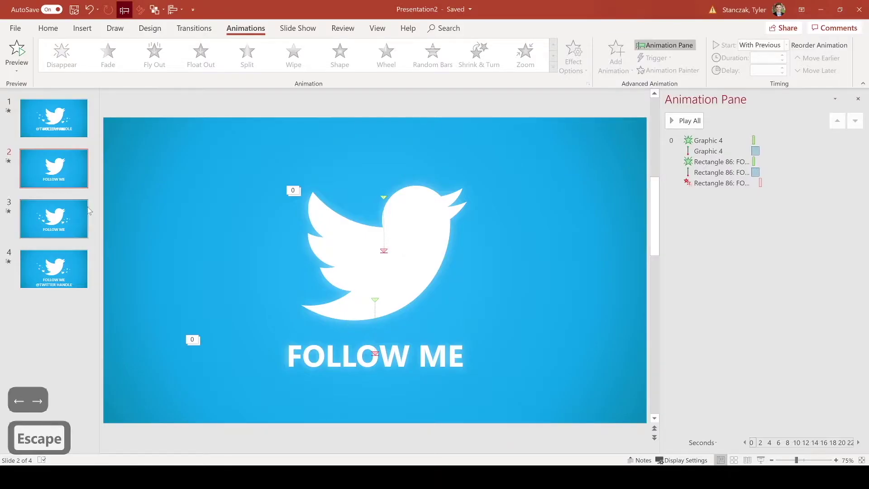
- Switch to slide 3 and inspect the small bird groups left and right of the logo
click(66, 226)
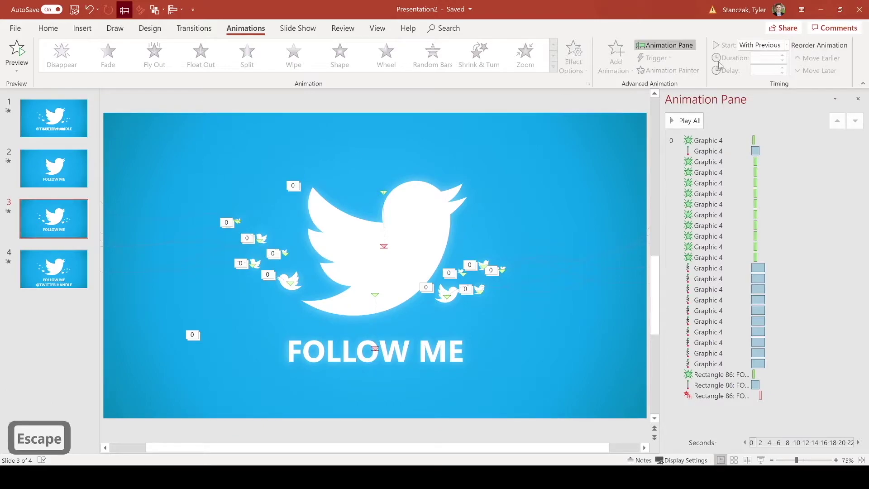
drag(201, 198, 316, 310)
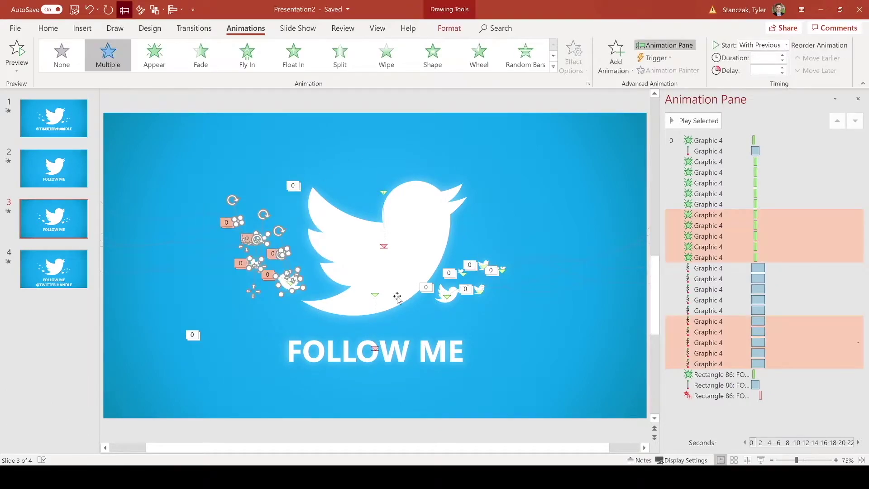
drag(570, 334, 422, 208)
click(495, 161)
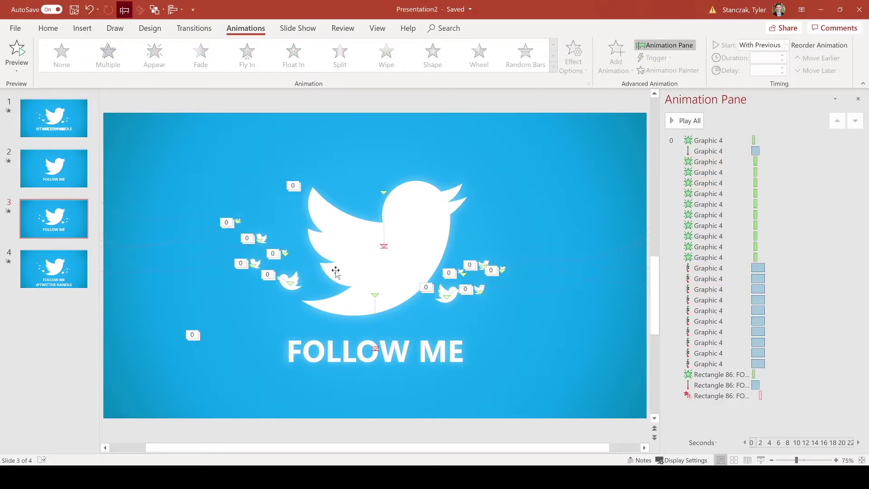
- Paste a copy of the big bird logo and remove its copied animation effects
ctrl+scroll(215, 257, up, 5)
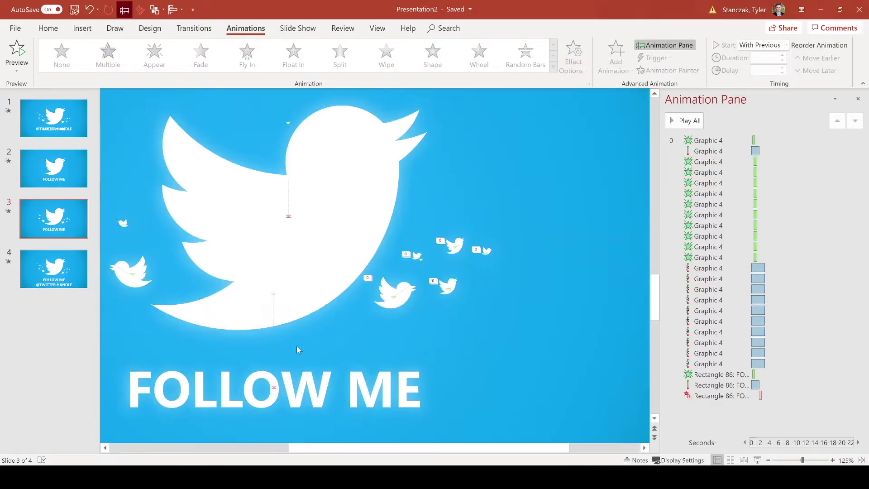
click(316, 227)
key(ctrl+c)
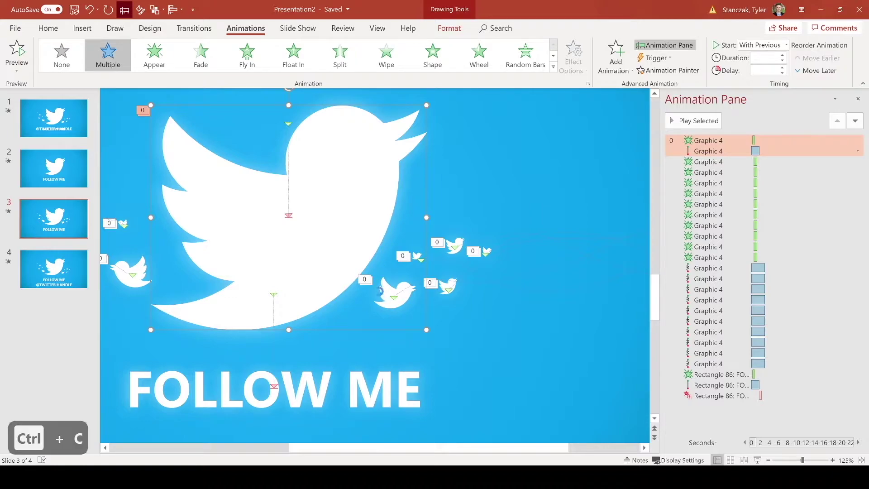
key(ctrl+v)
drag(429, 269, 654, 302)
click(858, 416)
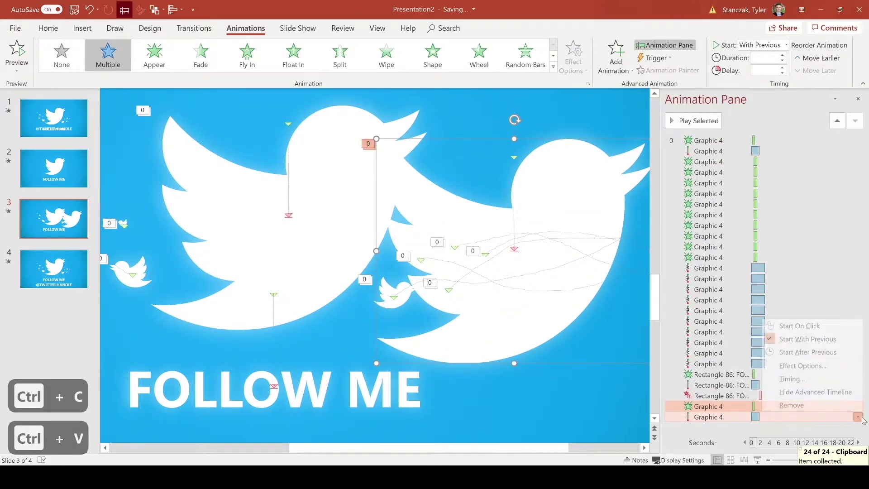
click(840, 406)
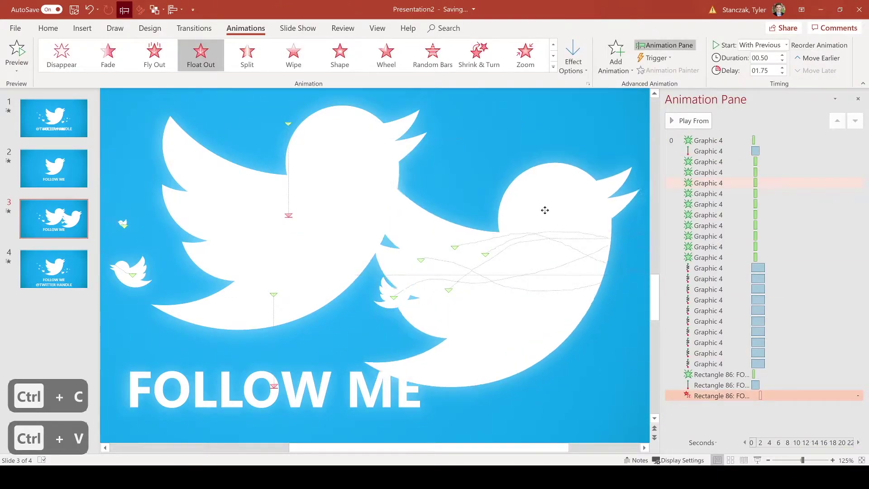
- Move the bird copy to the slide's top-left and shrink it to a small size
scroll(544, 209, down, 5)
drag(524, 307, 250, 205)
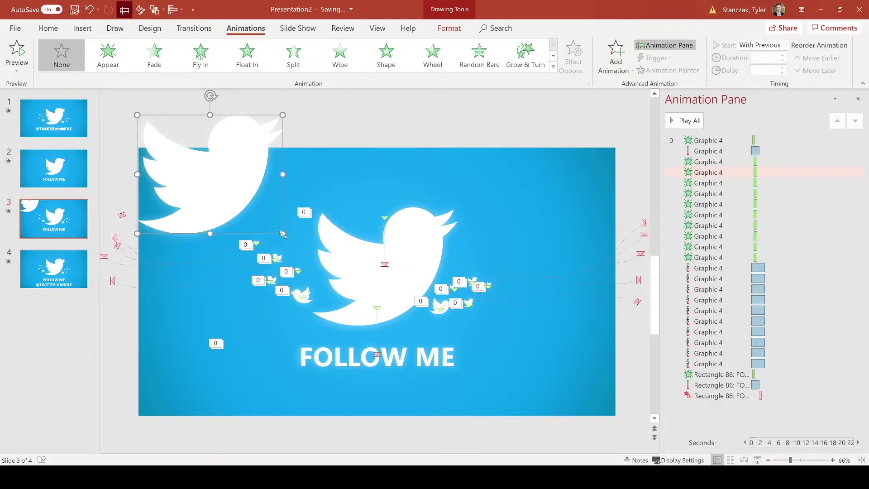
drag(283, 233, 242, 190)
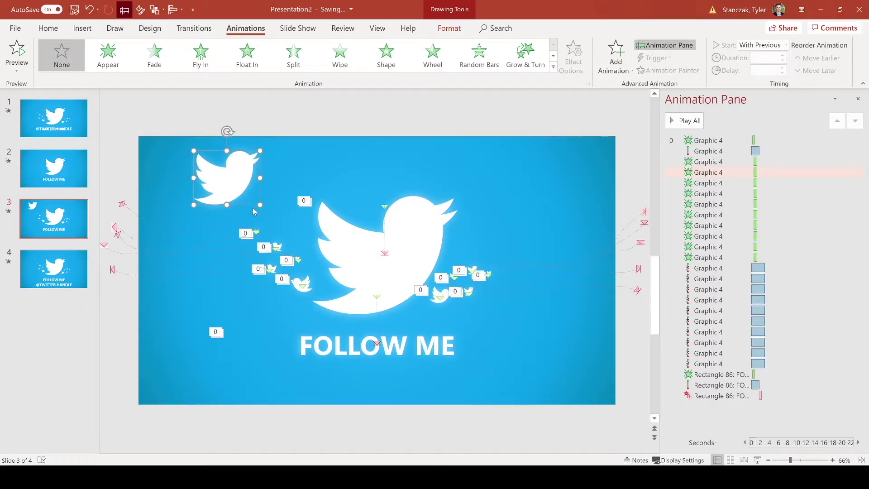
drag(259, 205, 248, 200)
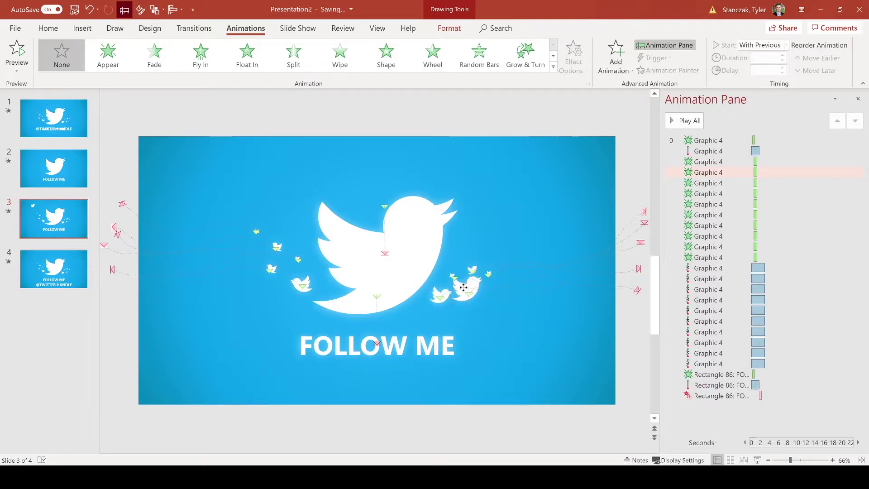
click(491, 203)
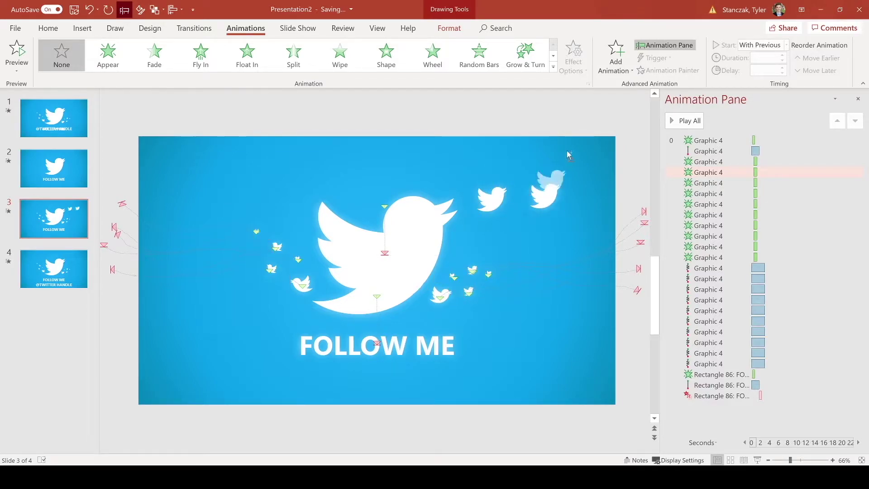
- Delete the small bird copies at the upper right, undoing a stray paste
click(599, 180)
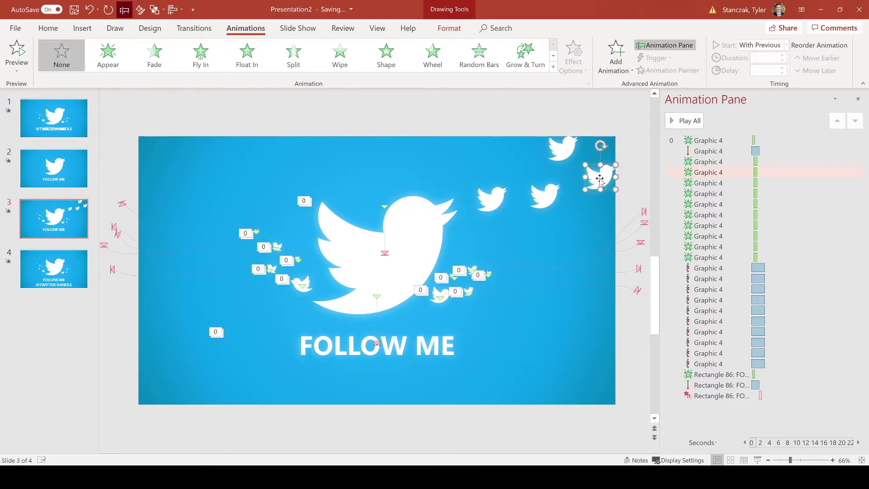
key(Delete)
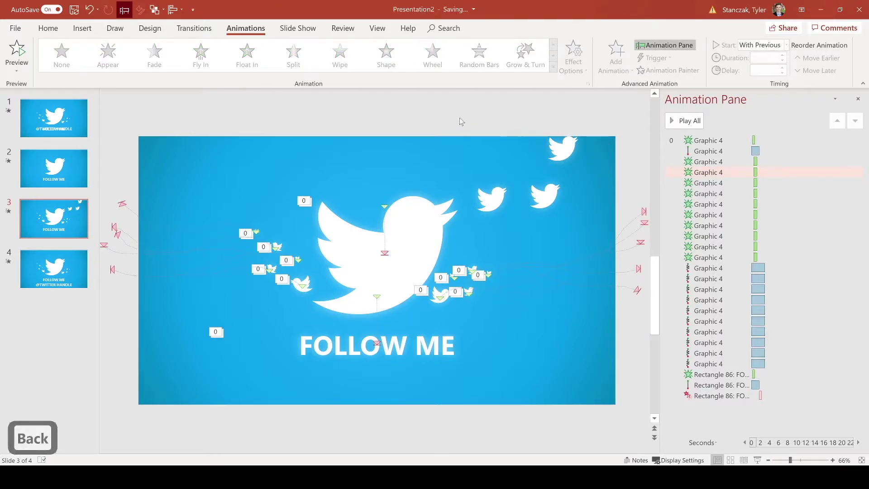
drag(461, 121, 590, 210)
key(Delete)
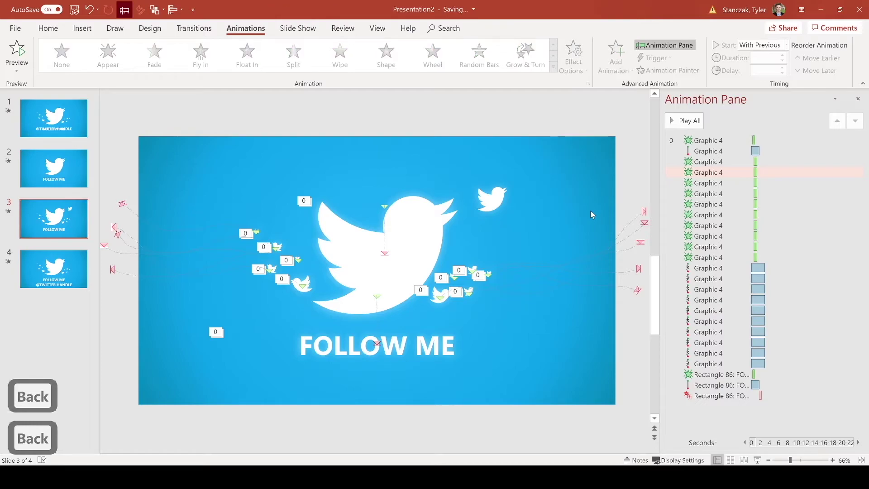
right_click(487, 204)
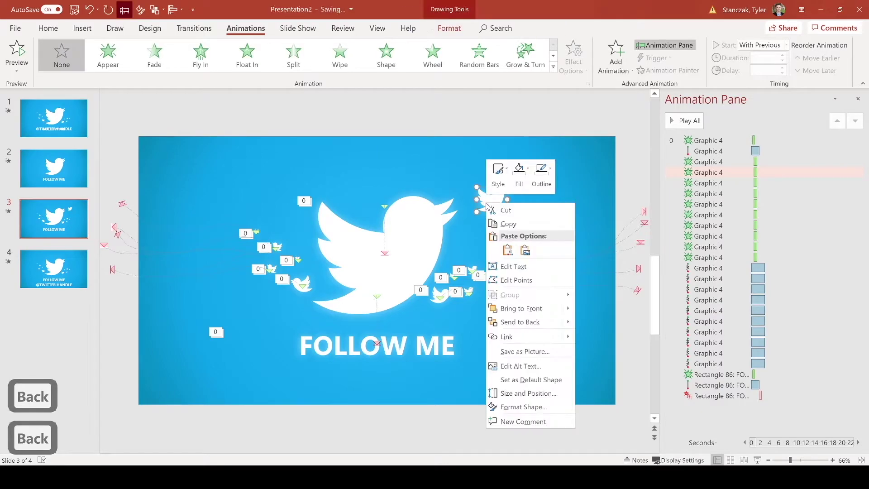
click(525, 224)
right_click(533, 178)
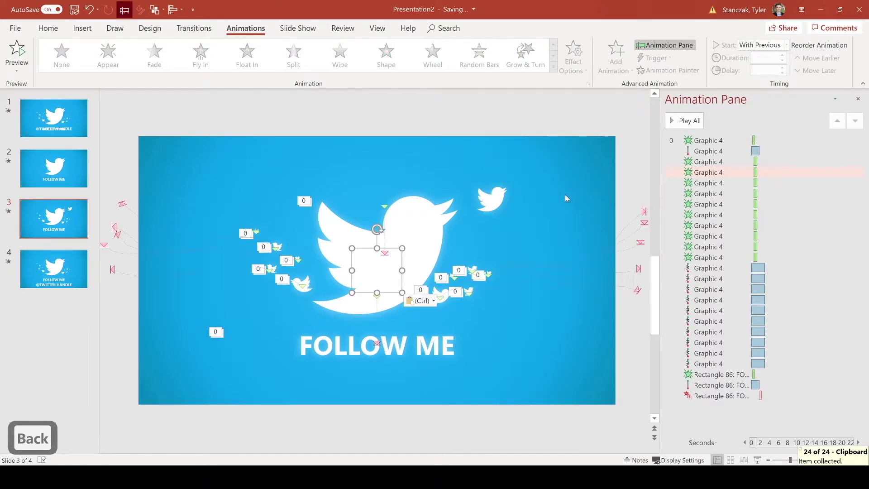
key(ctrl+z)
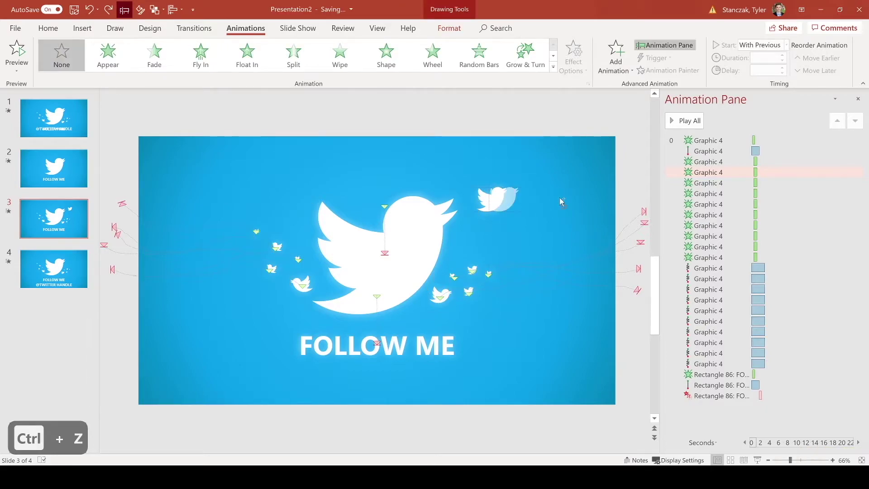
key(ctrl+z)
key(BackSpace)
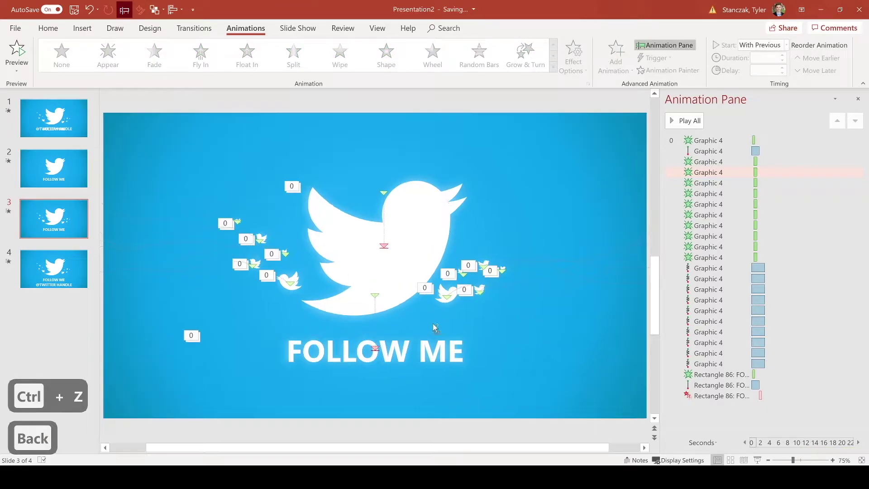
- Try adjusting a small bird's motion path, undo it, and zoom back out
scroll(433, 323, up, 5)
click(403, 222)
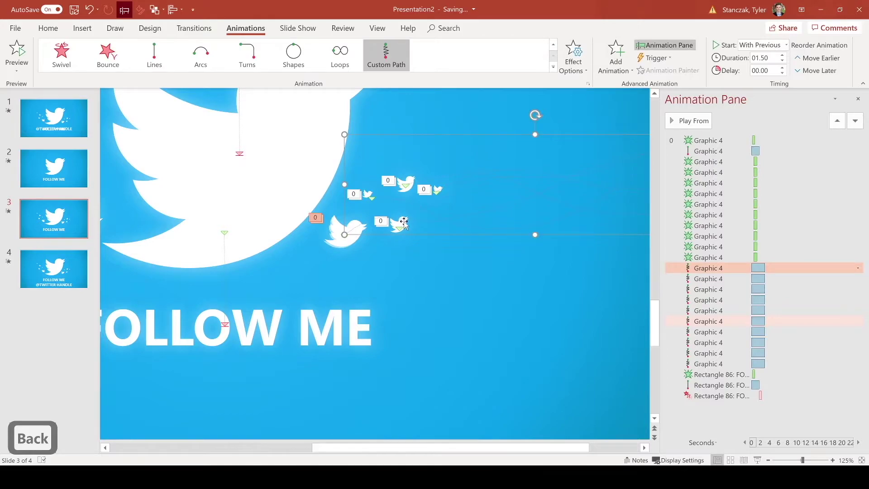
click(403, 222)
click(409, 192)
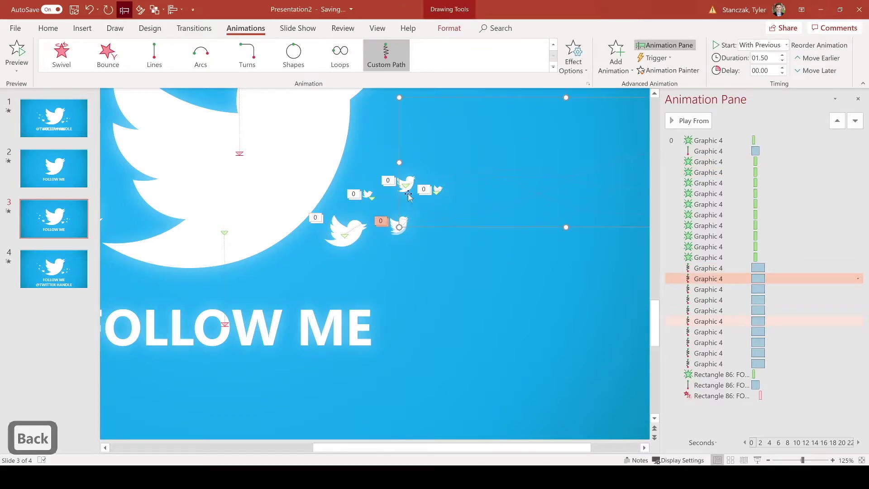
drag(408, 192, 423, 176)
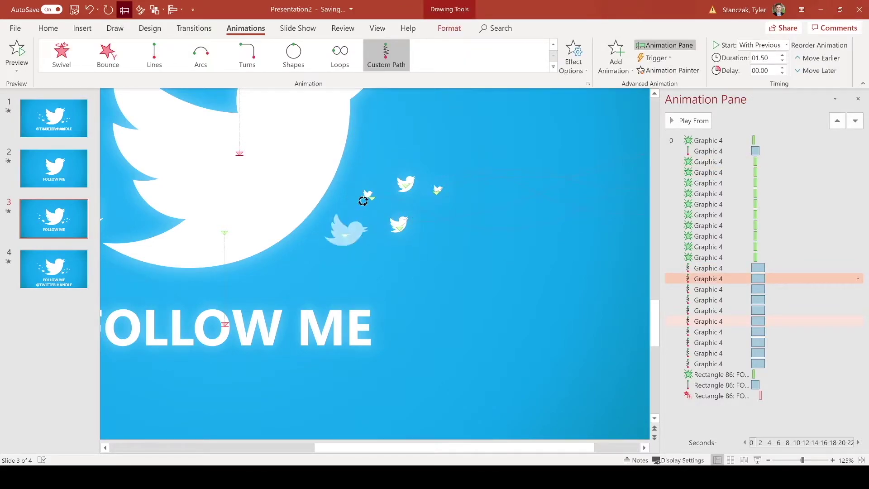
key(ctrl+z)
scroll(385, 269, down, 2)
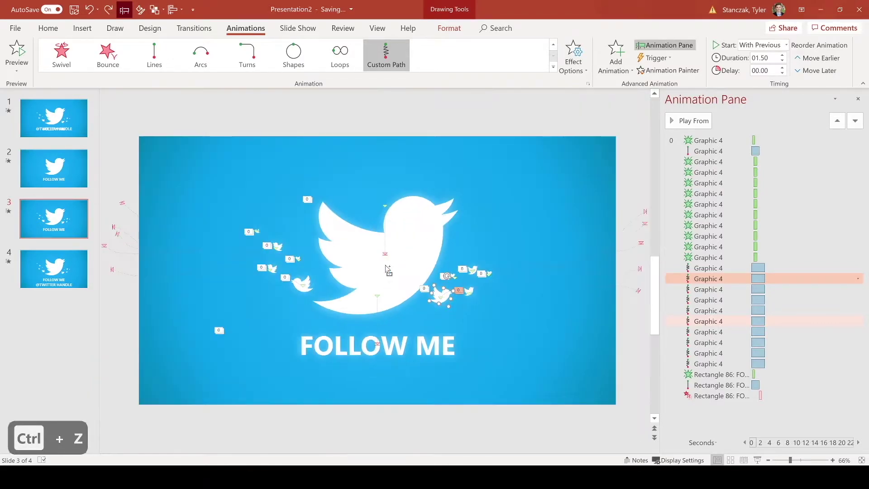
scroll(385, 267, down, 3)
click(291, 238)
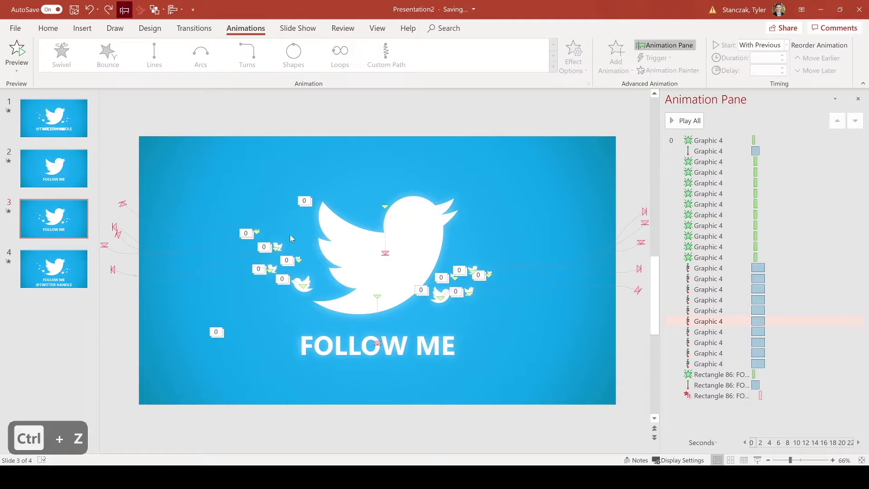
- Copy the small birds right of the big bird to the top-left and group them
click(415, 328)
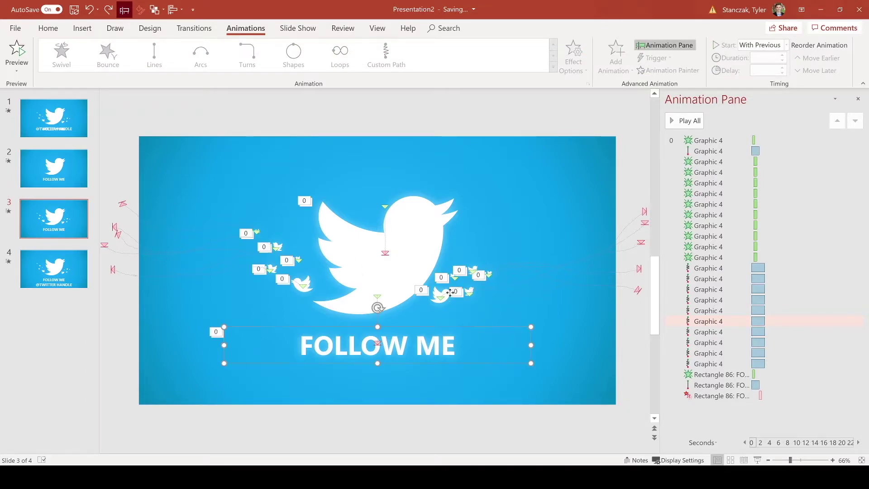
drag(406, 143, 529, 333)
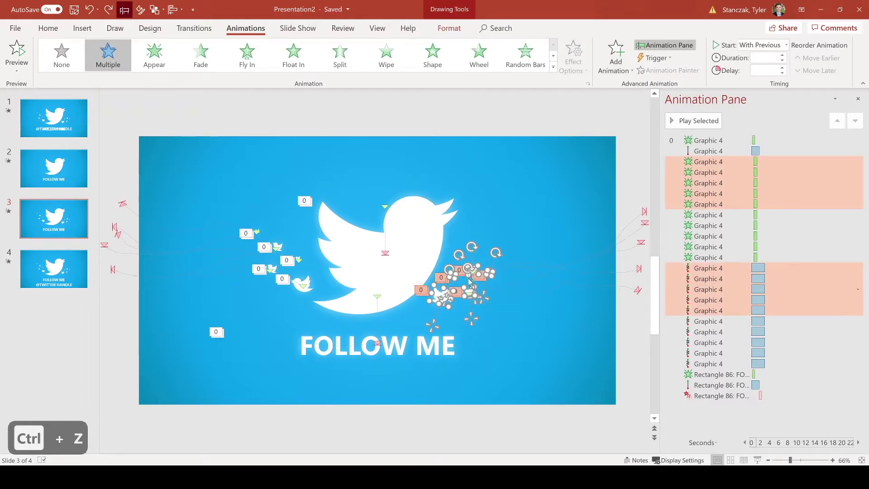
key(ctrl+c)
key(ctrl+v)
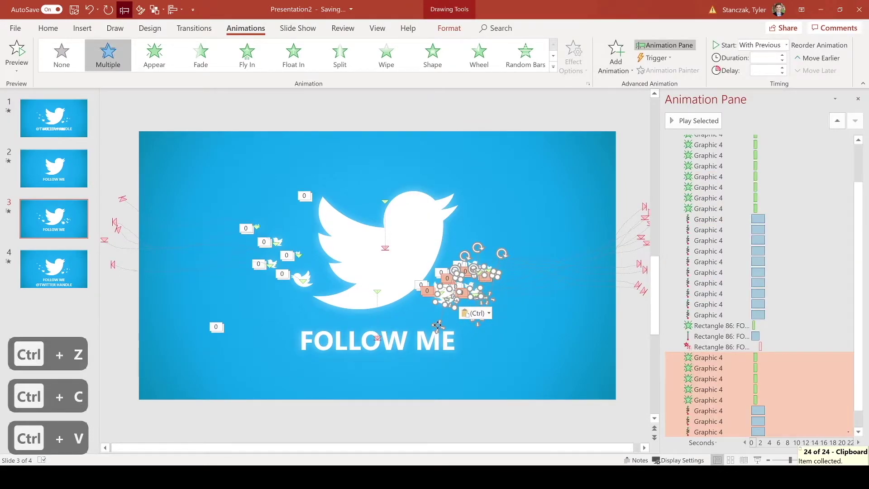
drag(434, 324, 225, 198)
key(ctrl+g)
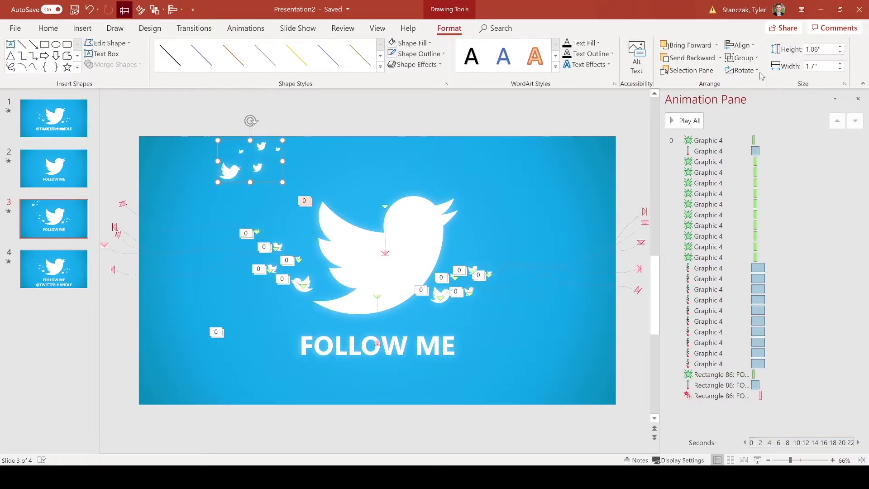
- Flip the bird group horizontally and place it left of the big bird
click(741, 70)
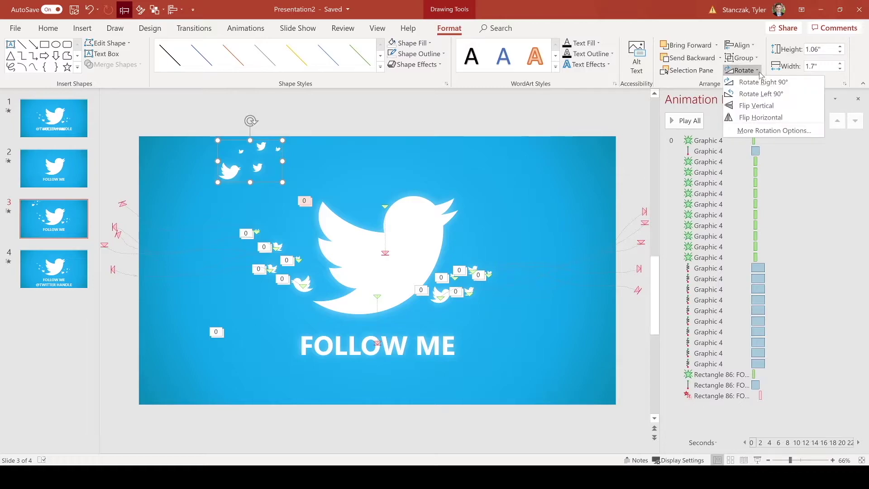
click(772, 117)
drag(283, 148, 313, 260)
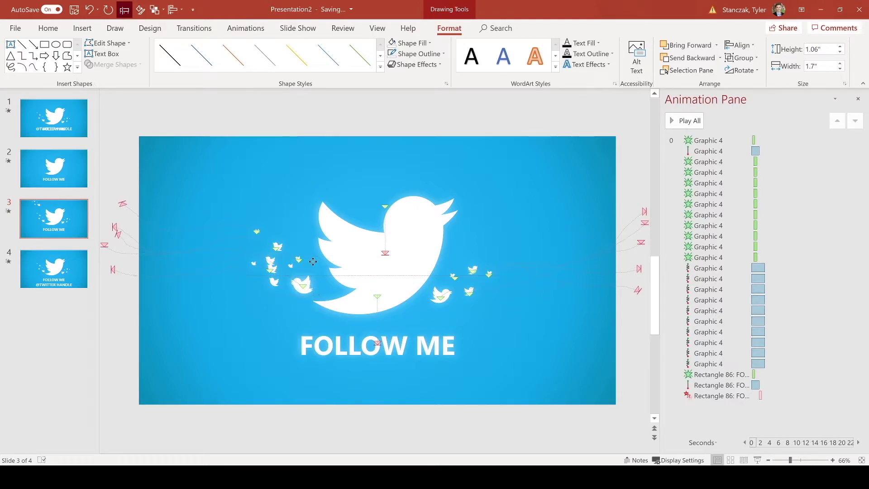
click(289, 168)
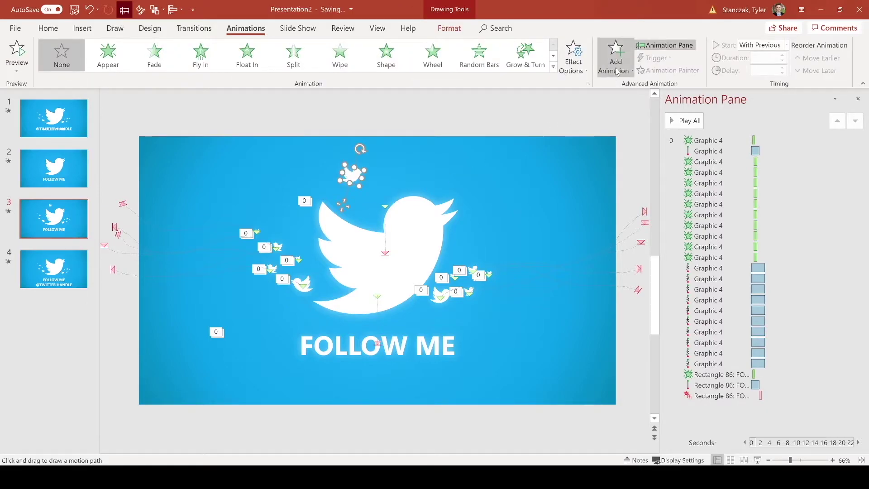
- Try a Fade entrance on the small top bird, then undo it
click(615, 58)
click(662, 107)
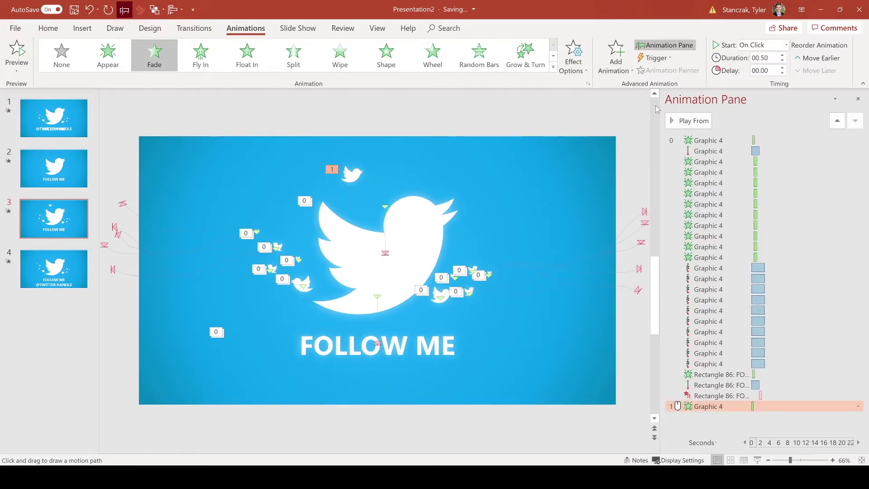
key(ctrl+z)
- Draw a rightward custom flight path for the top bird, then delete the bird and path
click(623, 62)
scroll(714, 235, down, 3)
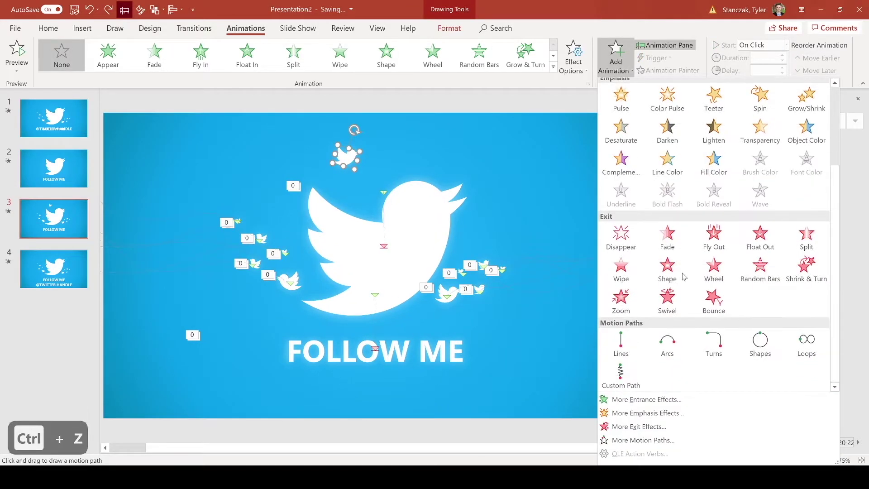
click(617, 340)
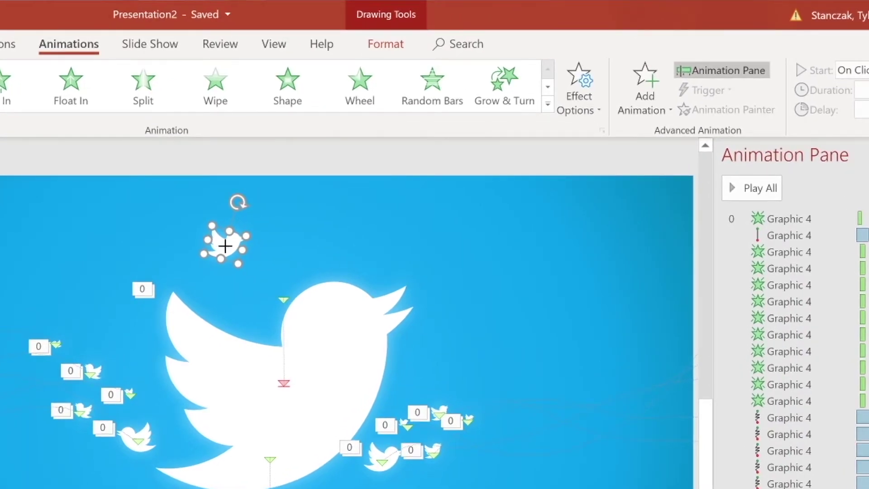
mouse_move(225, 245)
mouse_down()
mouse_move(295, 231)
mouse_move(410, 263)
mouse_move(531, 275)
mouse_move(712, 243)
mouse_move(536, 333)
mouse_up()
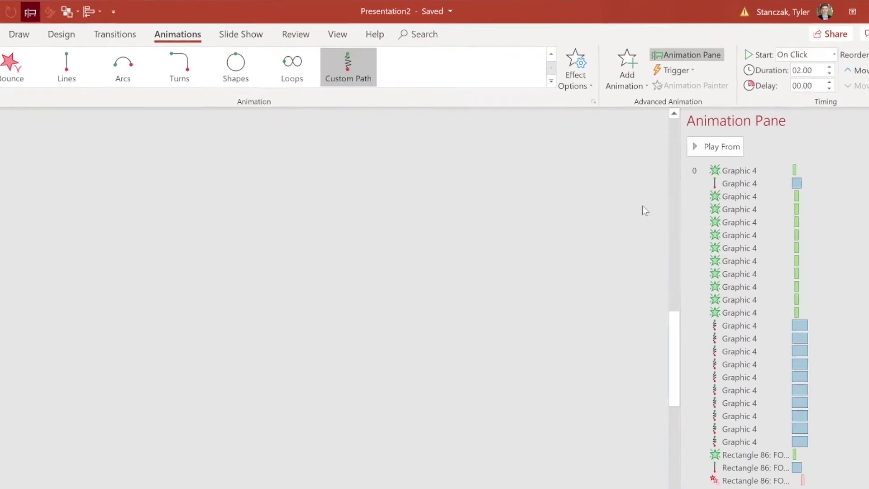
key(Escape)
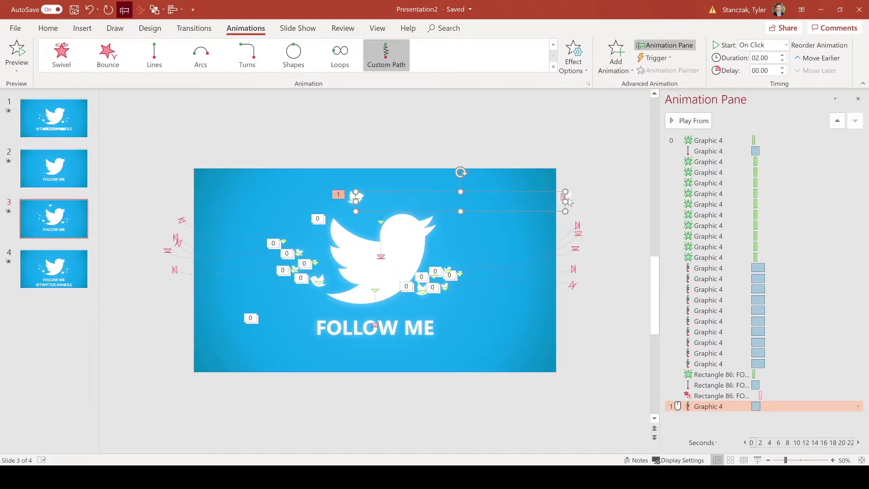
key(BackSpace)
scroll(454, 301, up, 3)
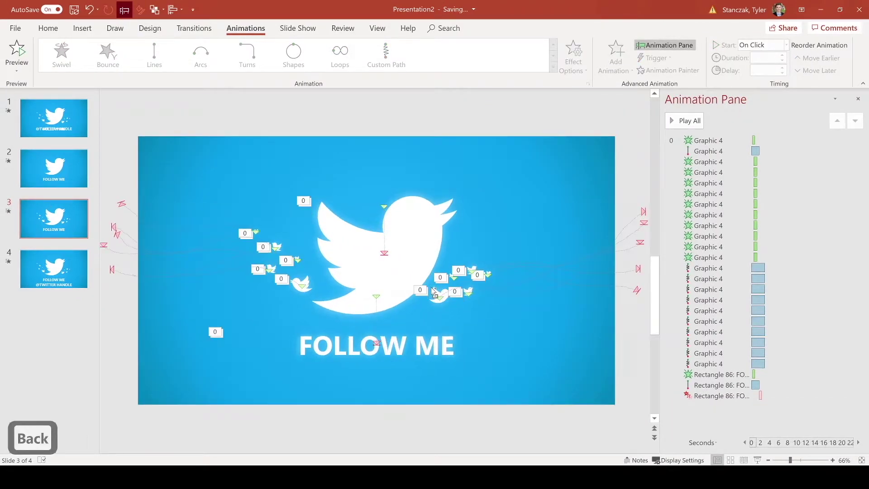
- Copy a small bird from the right flock and move the copy above the logo
click(454, 301)
click(497, 271)
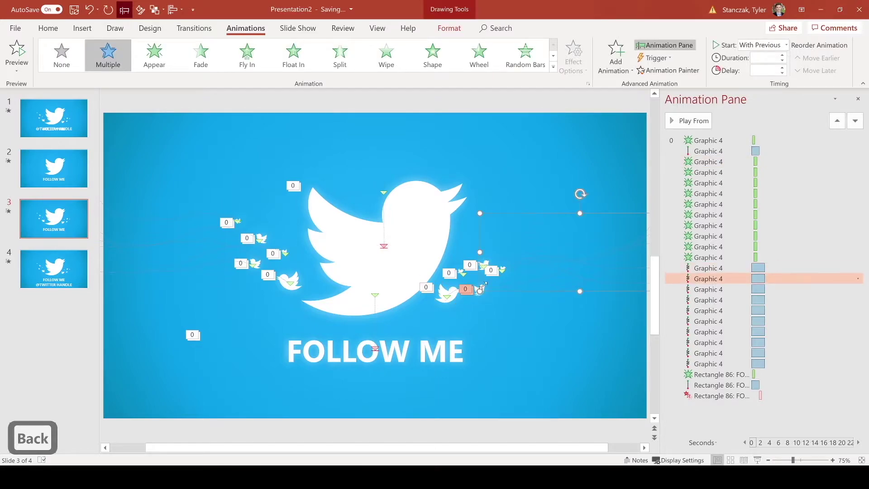
click(324, 126)
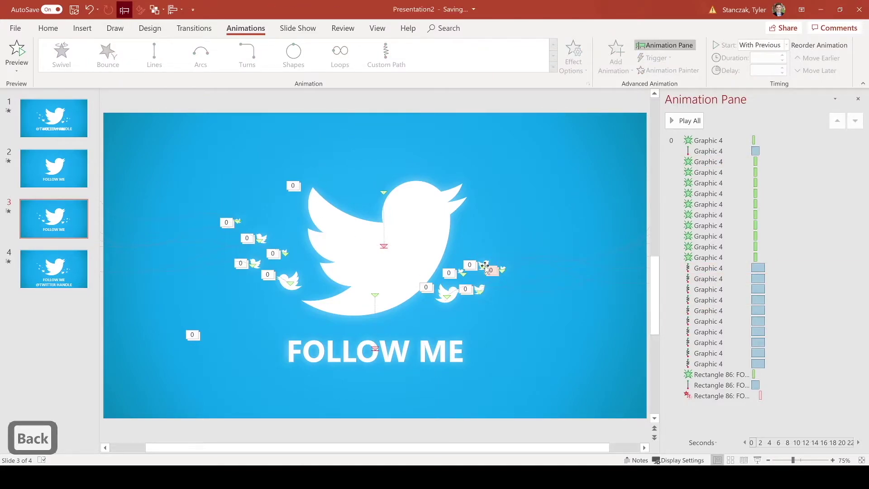
click(447, 295)
key(ctrl+c)
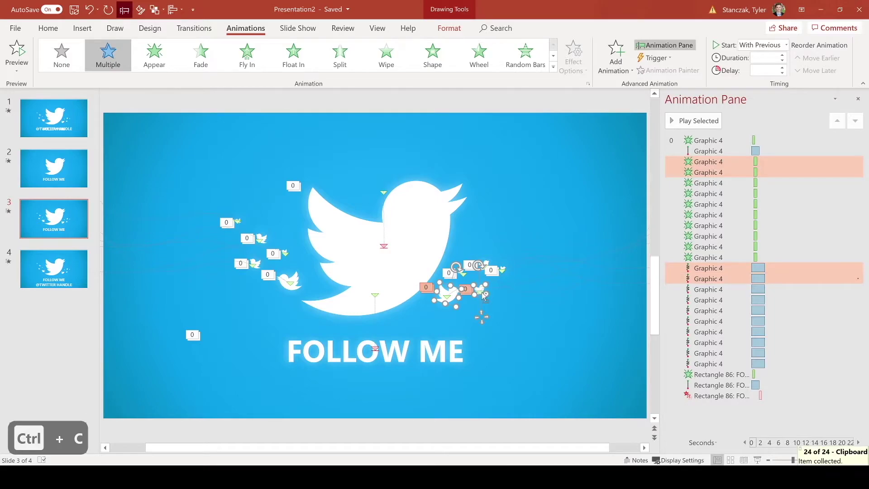
key(ctrl+v)
drag(454, 298, 417, 158)
scroll(412, 149, up, 1)
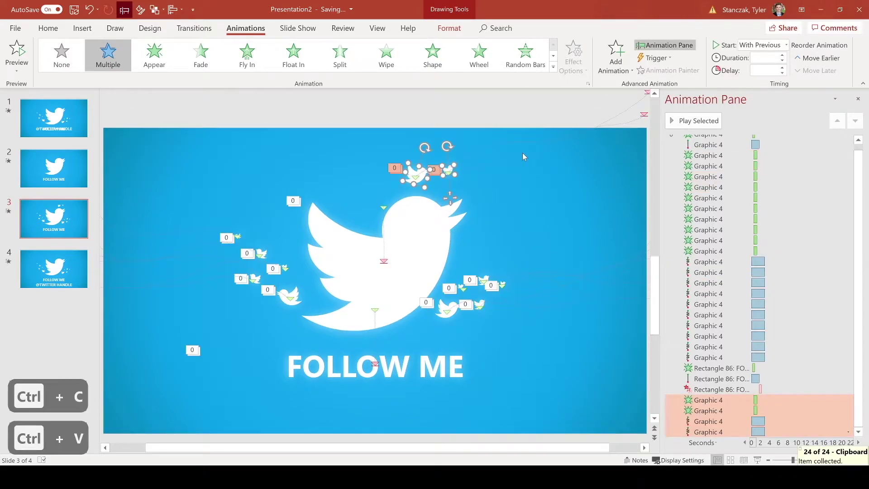
click(412, 148)
- Clear the copy's inherited animations, then give it a Fade entrance and a rightward custom path
click(420, 171)
key(Delete)
click(416, 162)
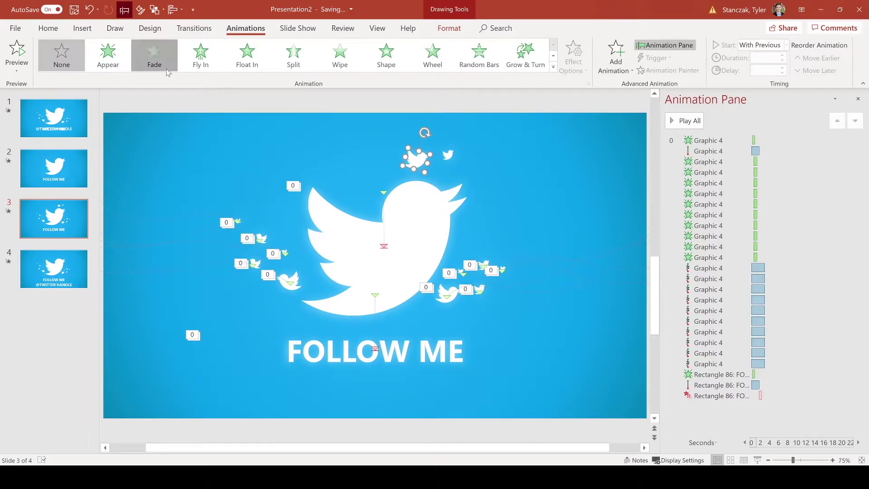
click(154, 55)
click(615, 56)
scroll(646, 218, down, 3)
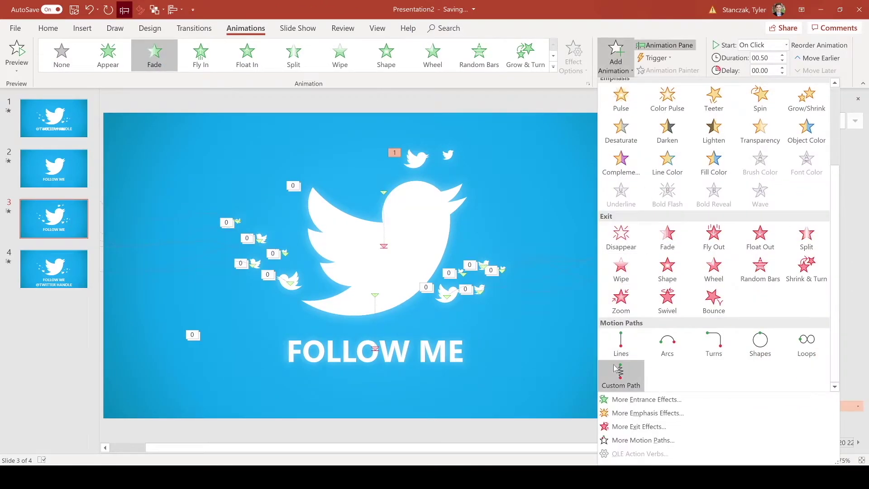
click(621, 375)
drag(449, 139, 567, 168)
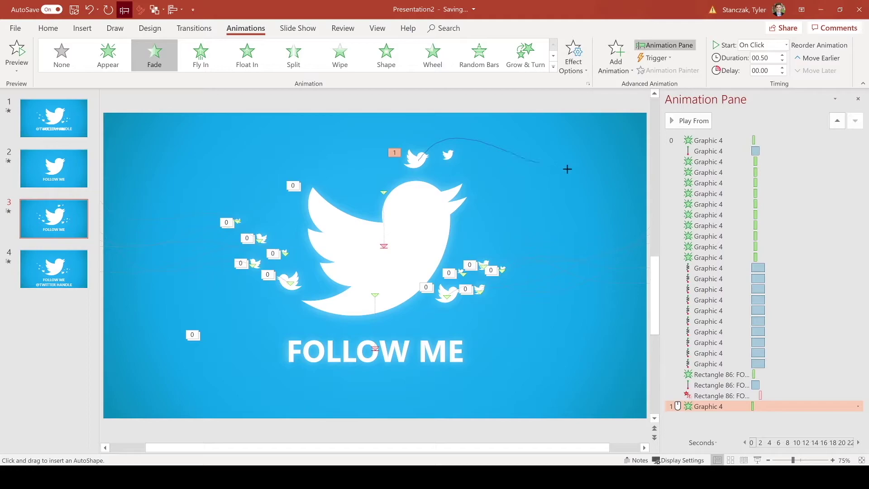
key(Escape)
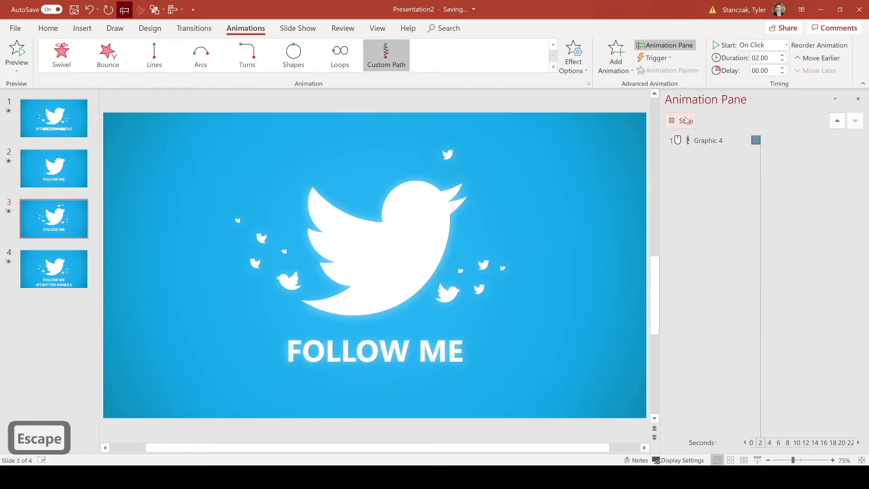
- Set the top bird's fade and flight-path animations to start With Previous and review their timing
click(857, 405)
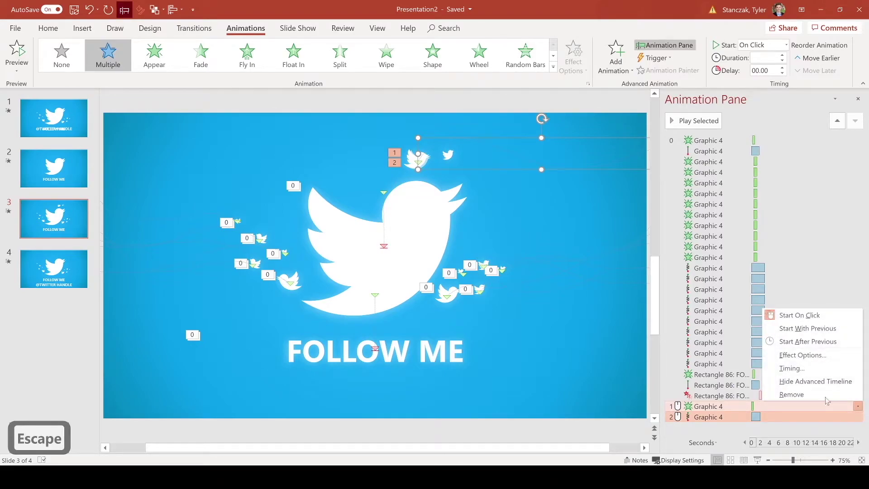
click(819, 332)
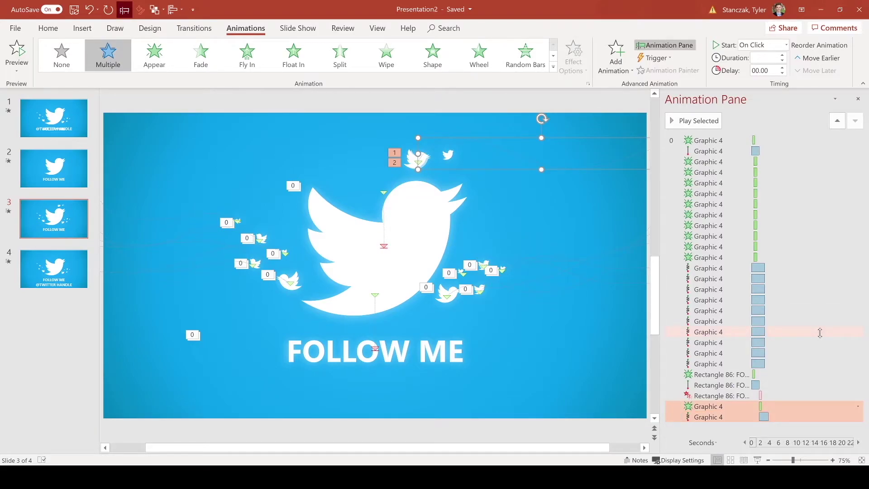
click(768, 406)
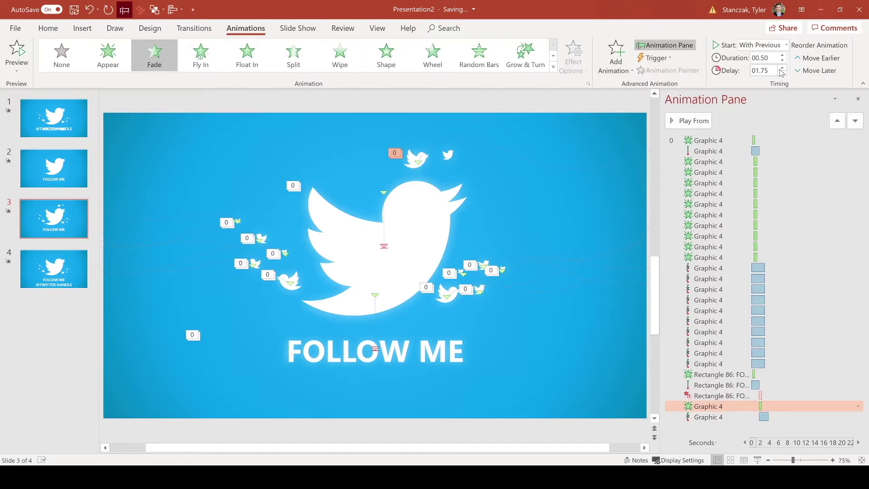
click(777, 413)
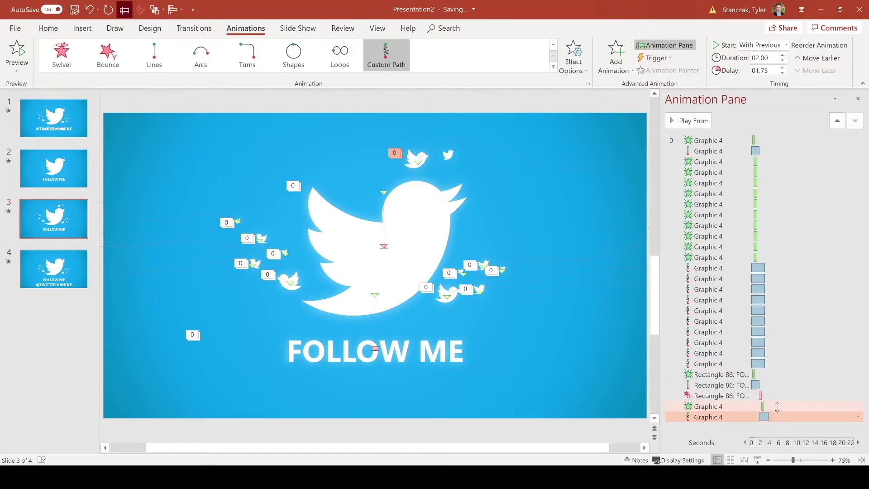
- Delete the top bird from the slide along with its animations
click(411, 162)
click(411, 162)
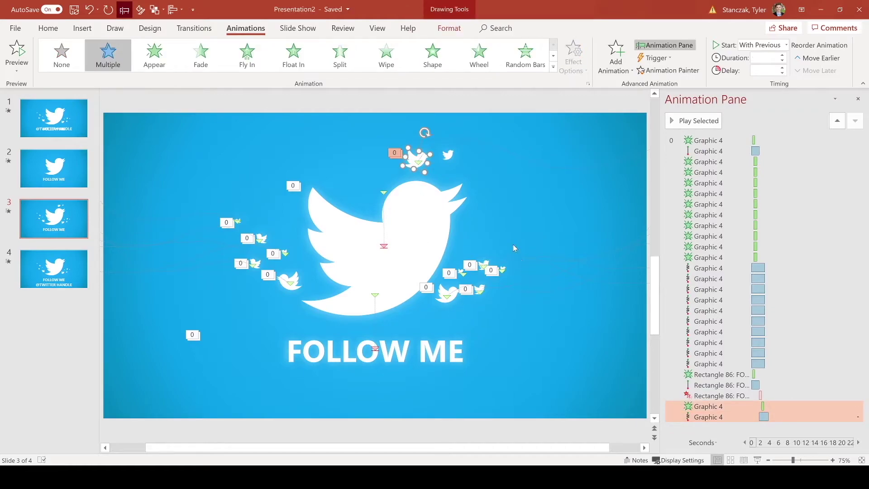
key(BackSpace)
key(BackSpace)
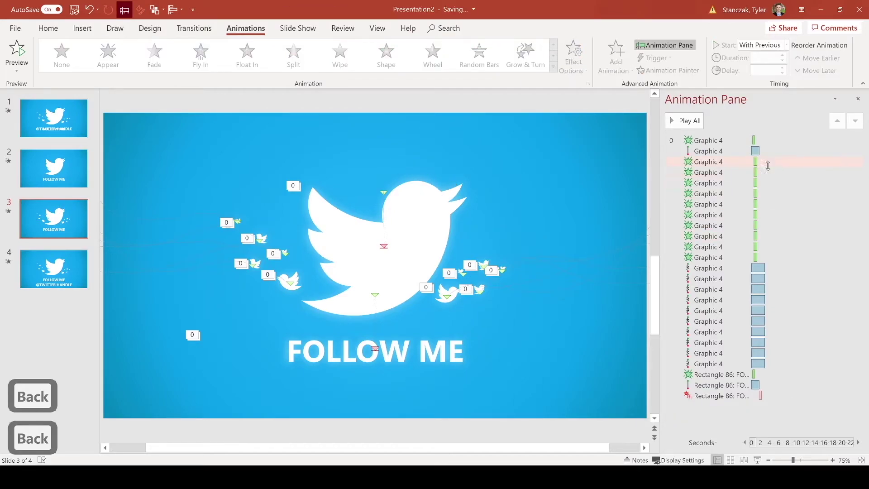
click(412, 248)
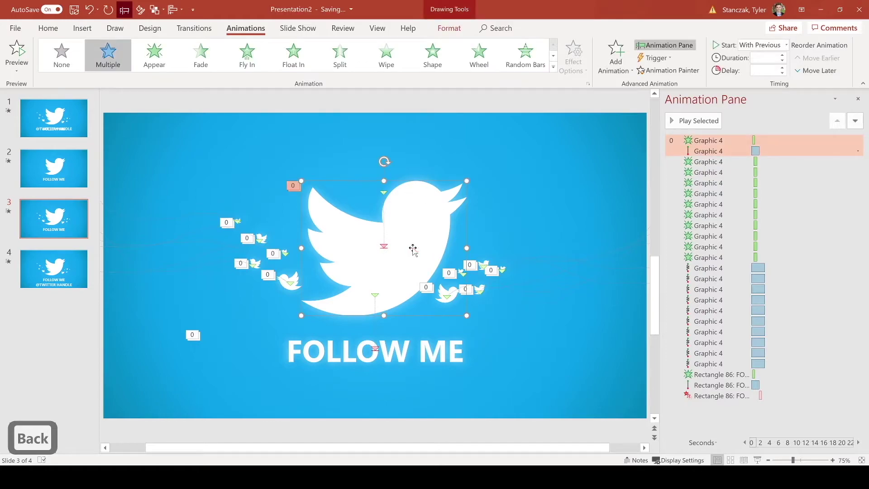
click(447, 337)
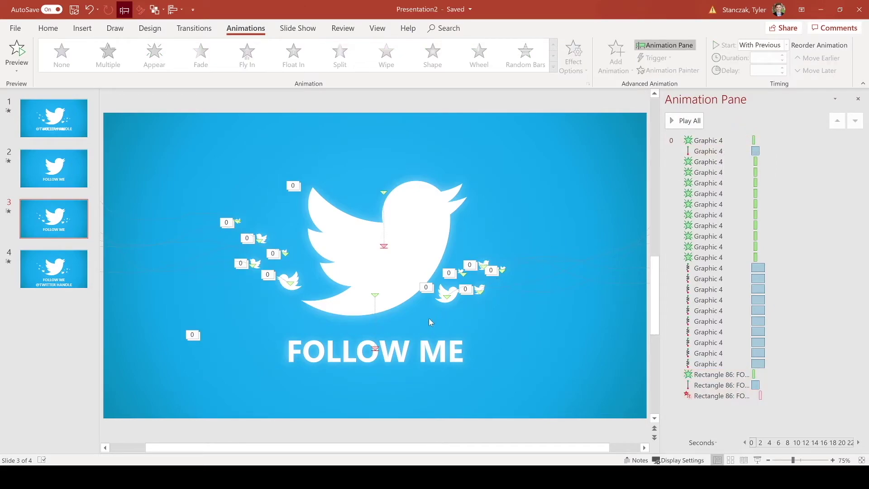
drag(428, 318, 553, 232)
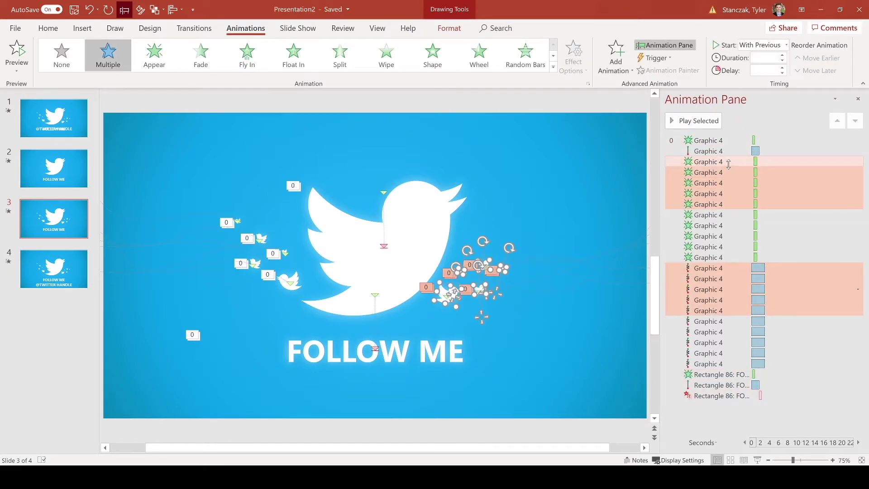
click(730, 162)
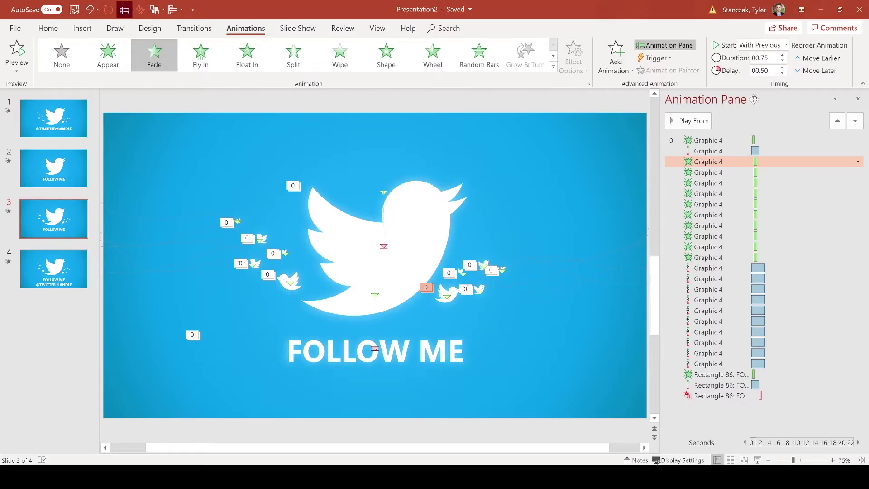
shift+click(768, 257)
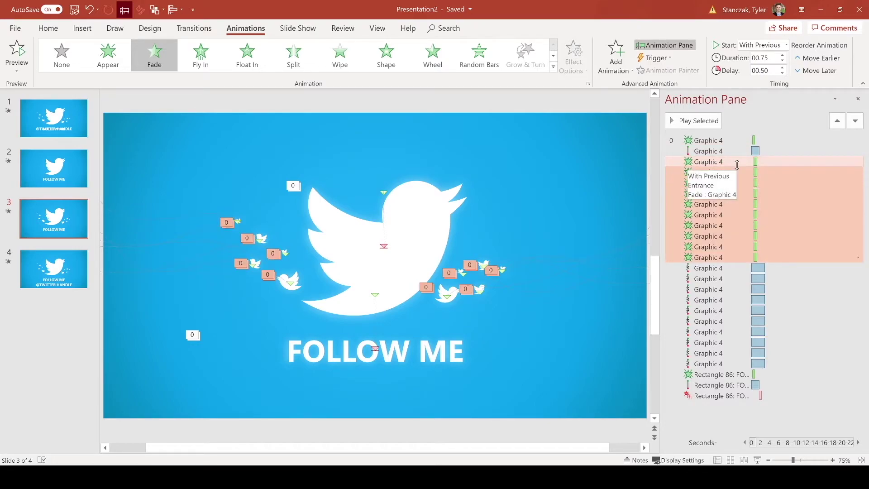
click(736, 267)
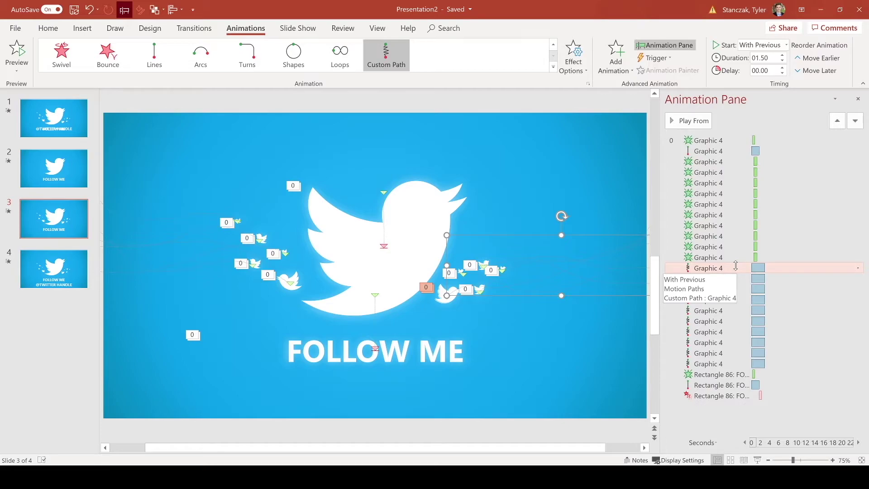
shift+click(743, 364)
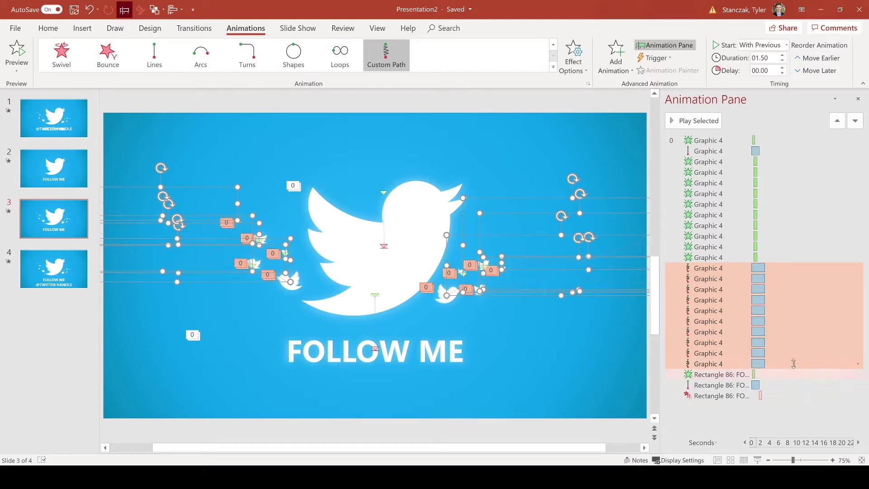
click(798, 270)
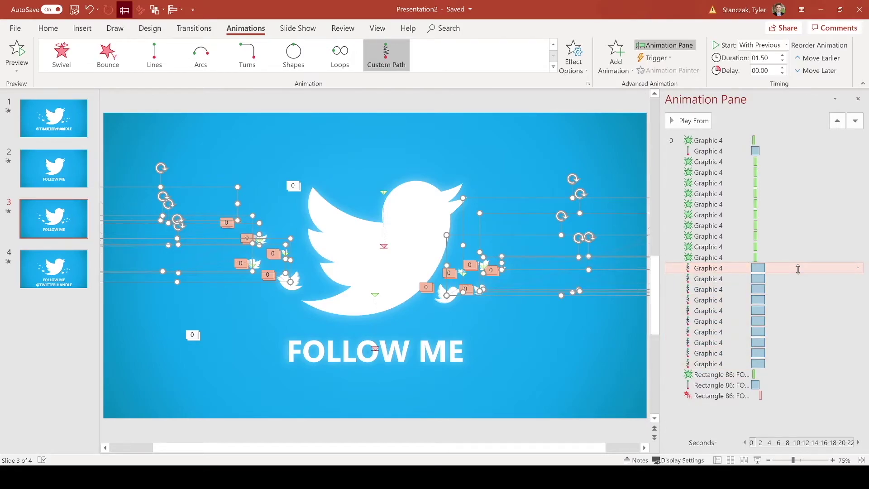
shift+click(788, 364)
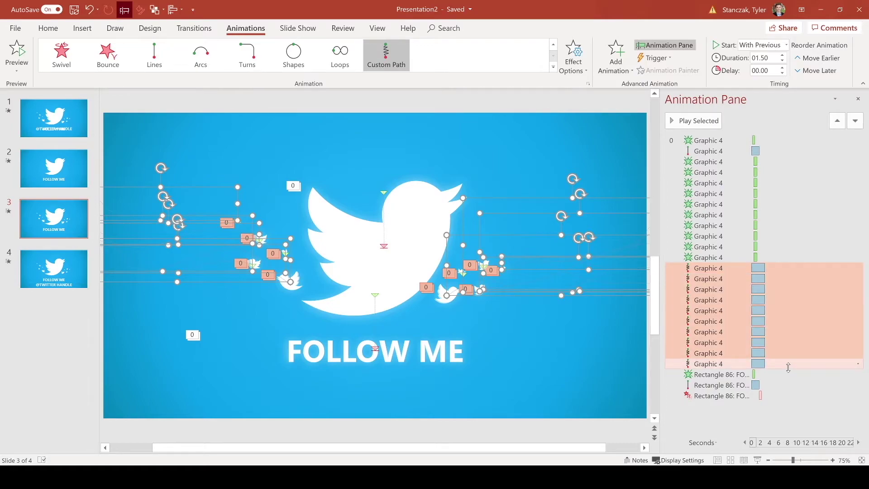
click(858, 364)
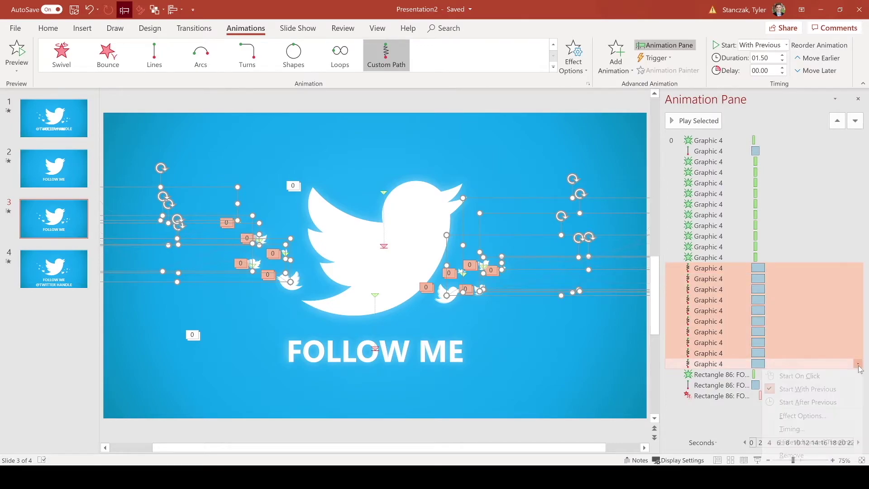
click(843, 416)
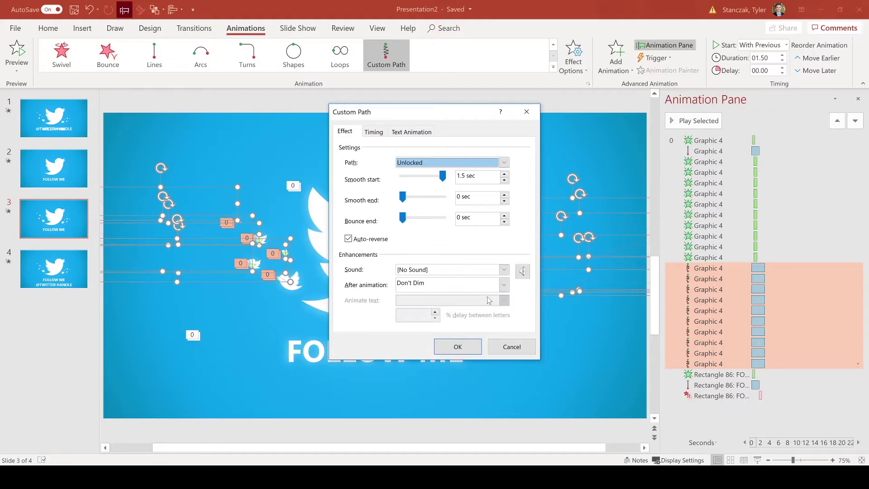
click(504, 347)
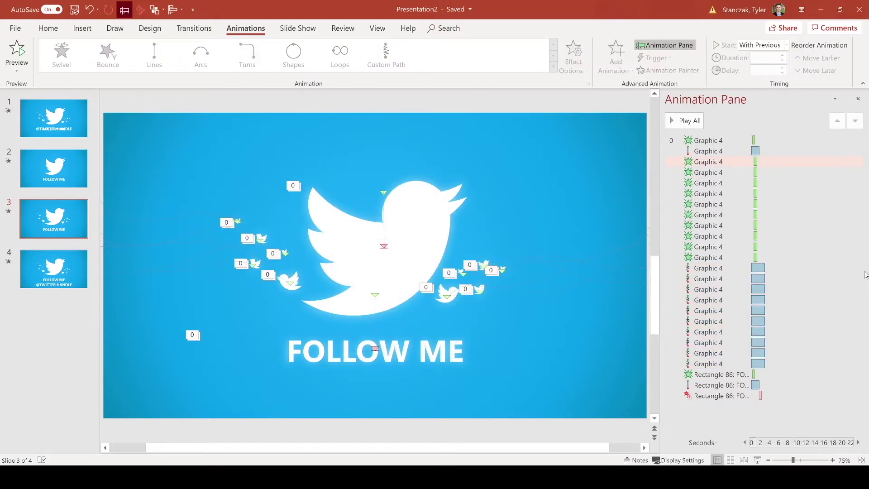
click(809, 268)
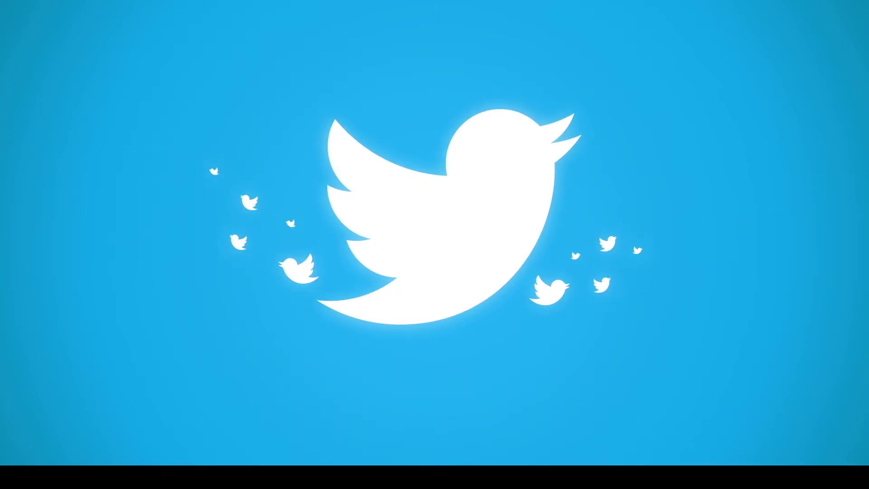
key(Escape)
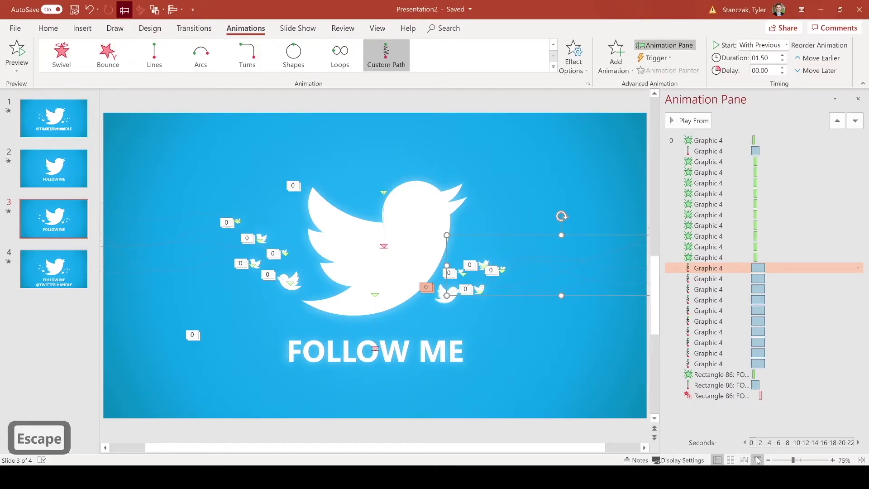
click(57, 260)
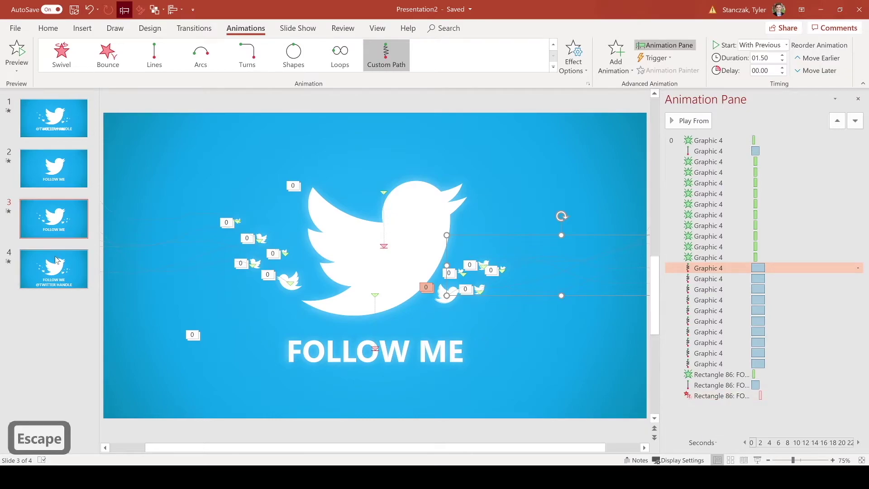
click(255, 360)
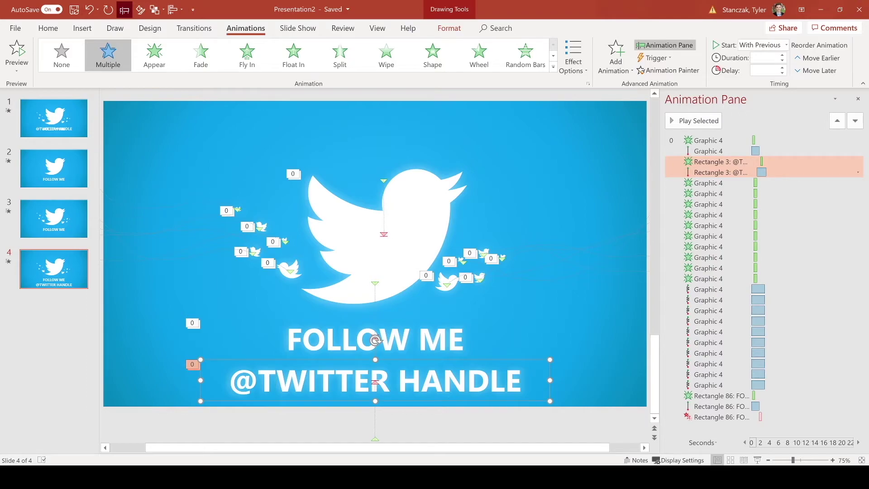
key(ctrl+shift+Left)
key(ctrl+shift+Left)
text(TS)
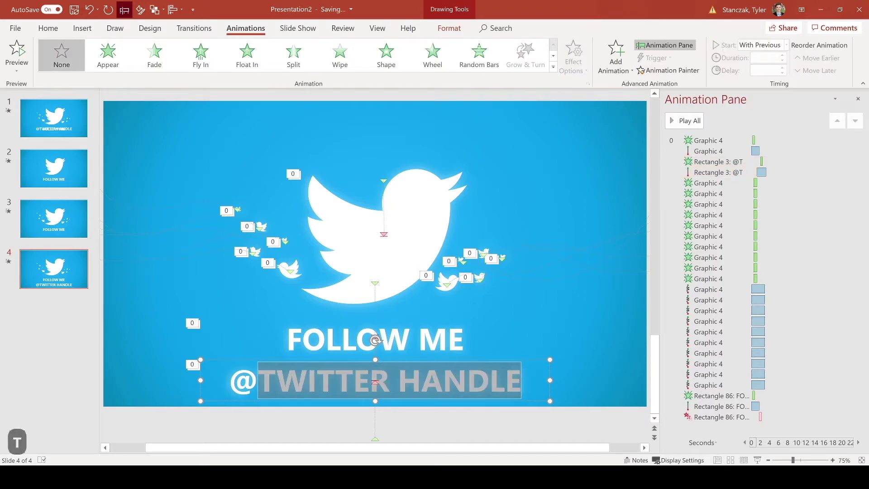
text(TAN)
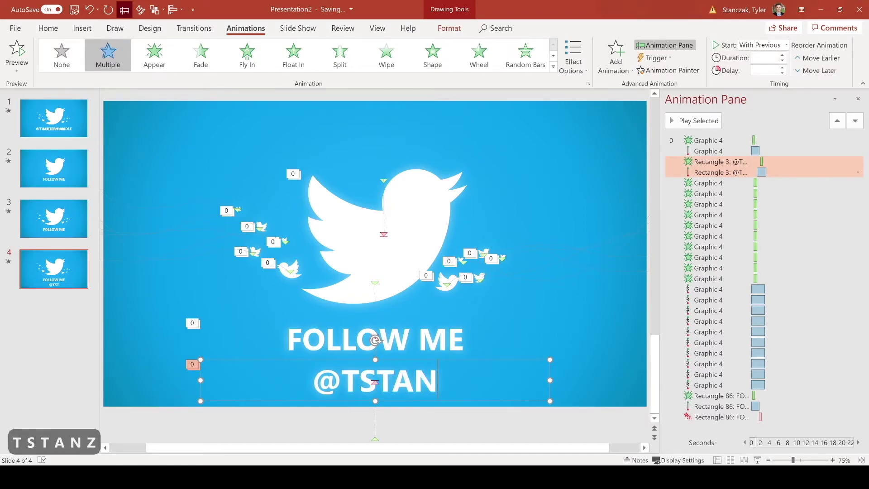
text(Z15)
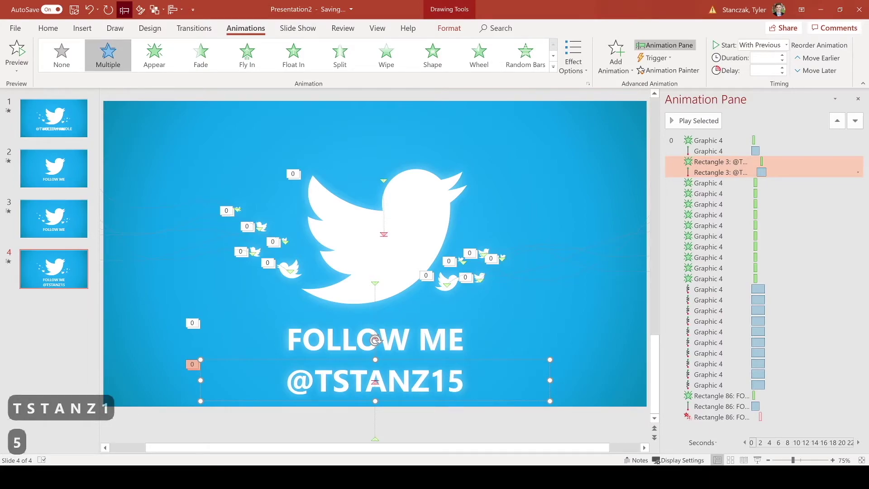
key(ctrl+z)
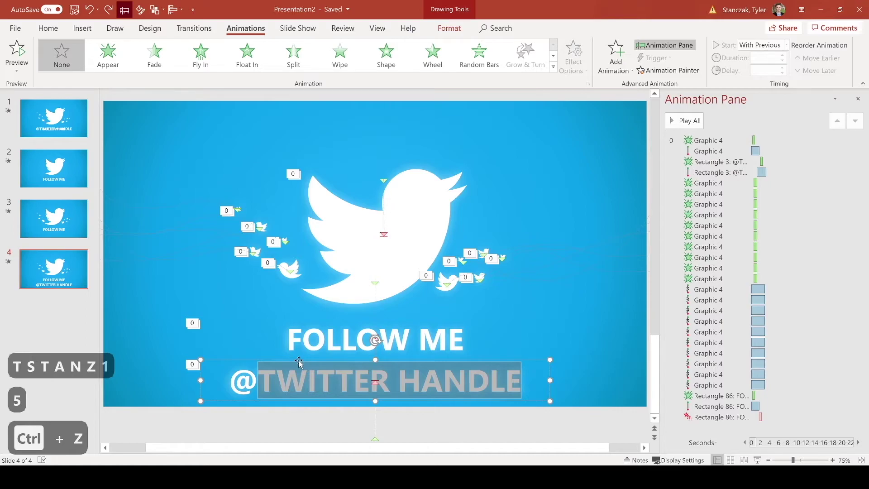
click(298, 362)
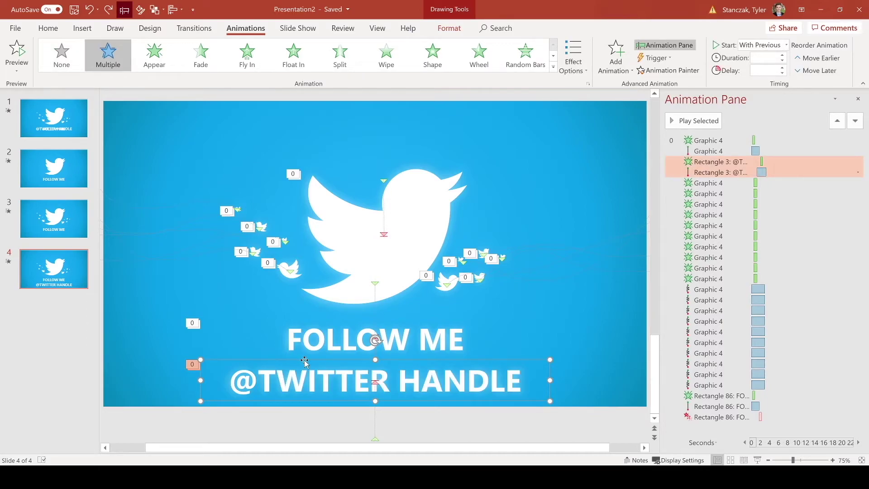
drag(304, 360, 300, 359)
click(325, 337)
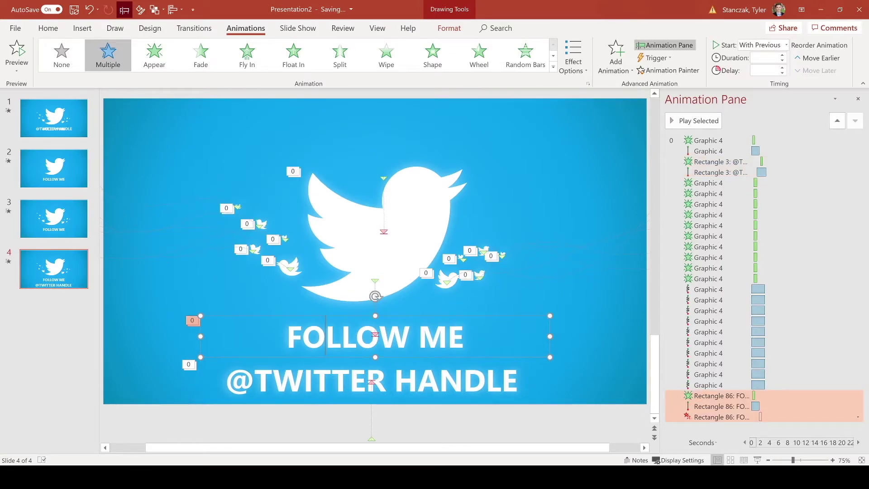
click(332, 380)
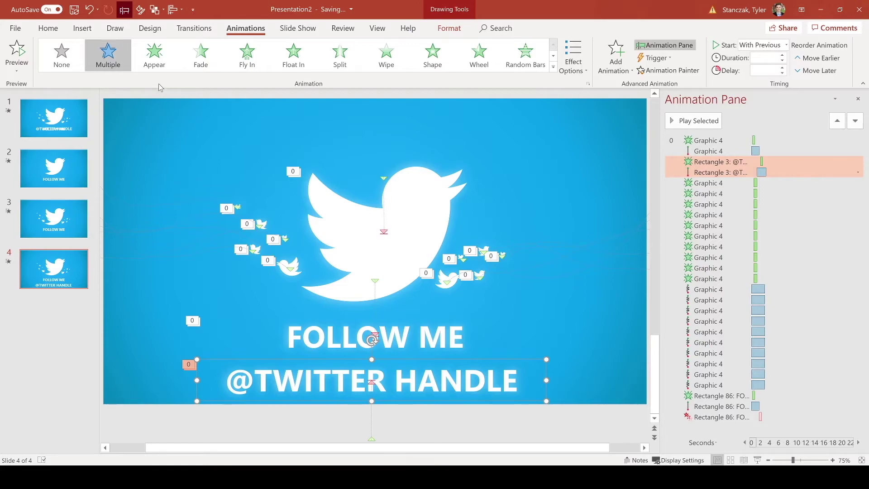
click(616, 58)
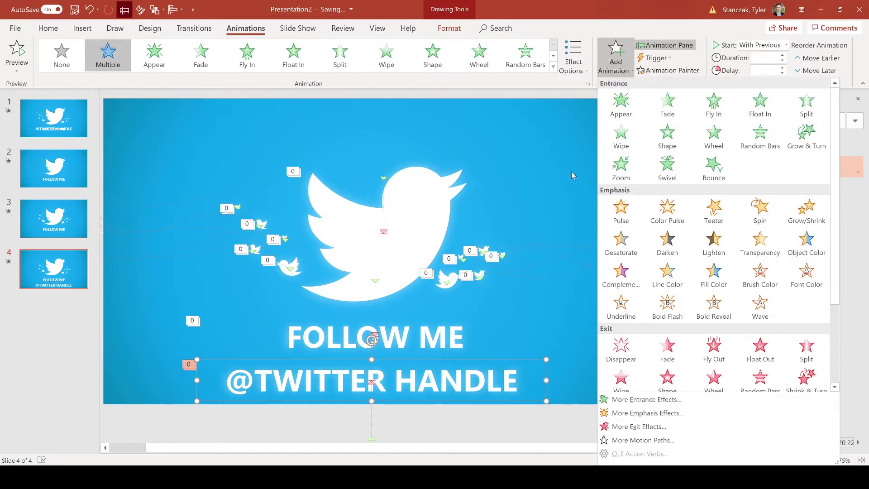
click(611, 80)
click(614, 58)
scroll(679, 226, down, 3)
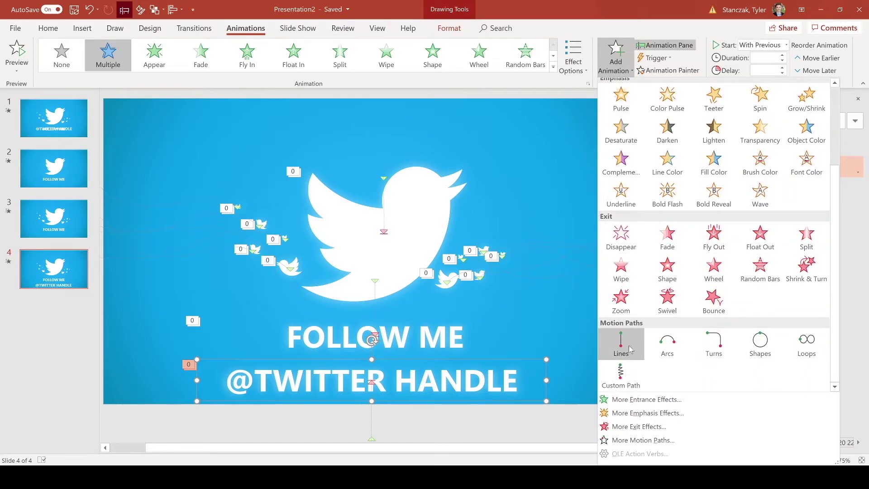
click(526, 365)
key(ctrl+c)
key(ctrl+v)
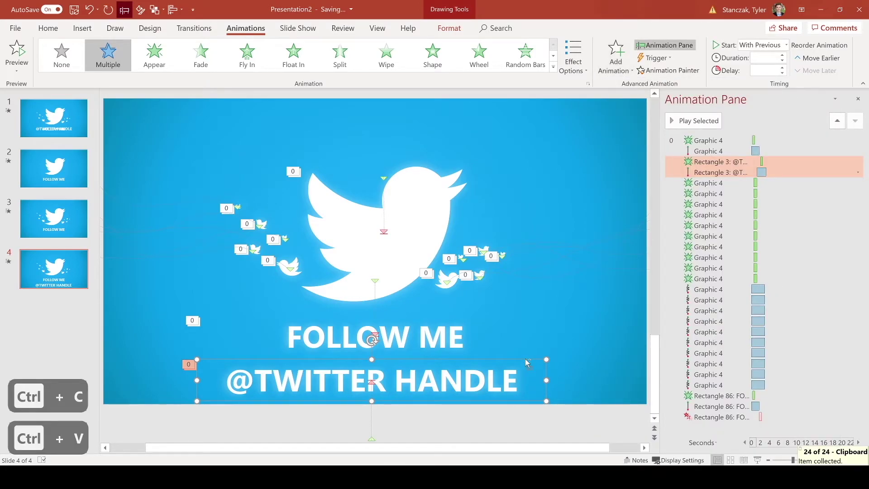
drag(526, 362, 407, 91)
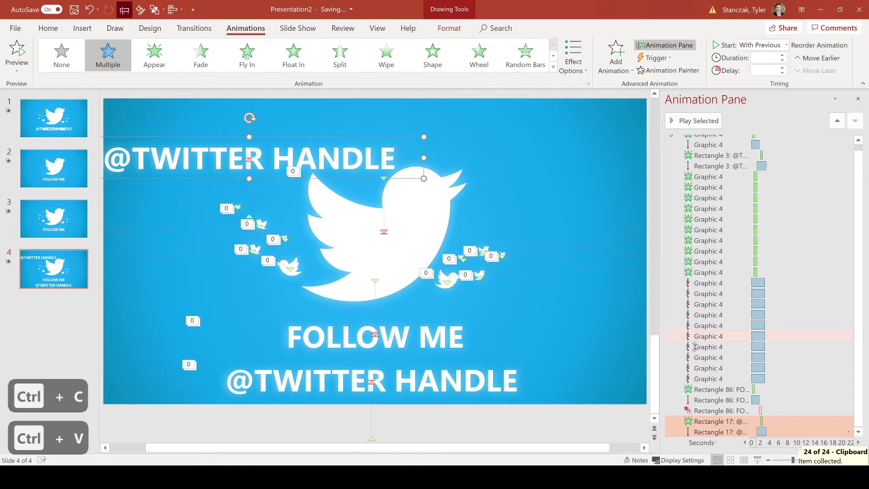
click(847, 431)
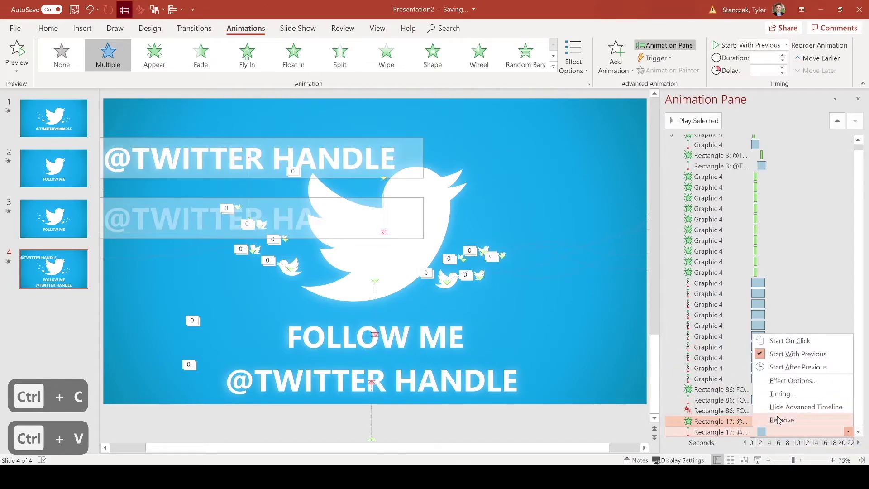
click(826, 418)
click(614, 56)
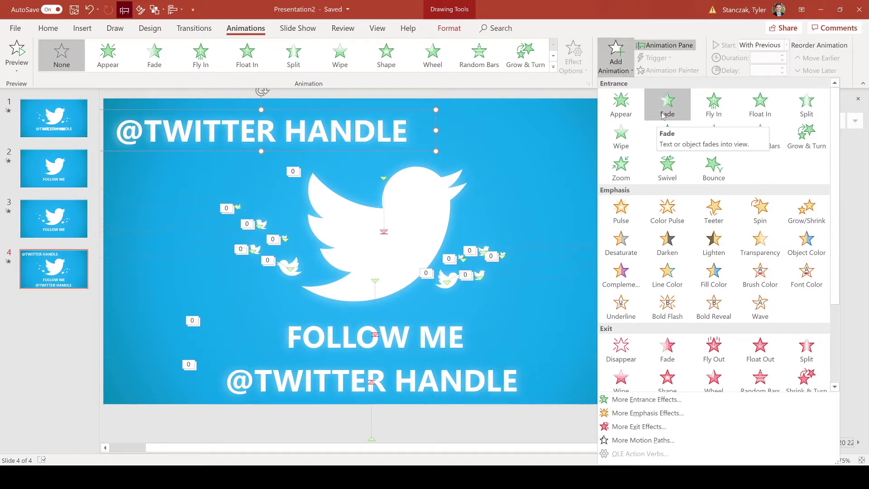
click(663, 112)
click(615, 55)
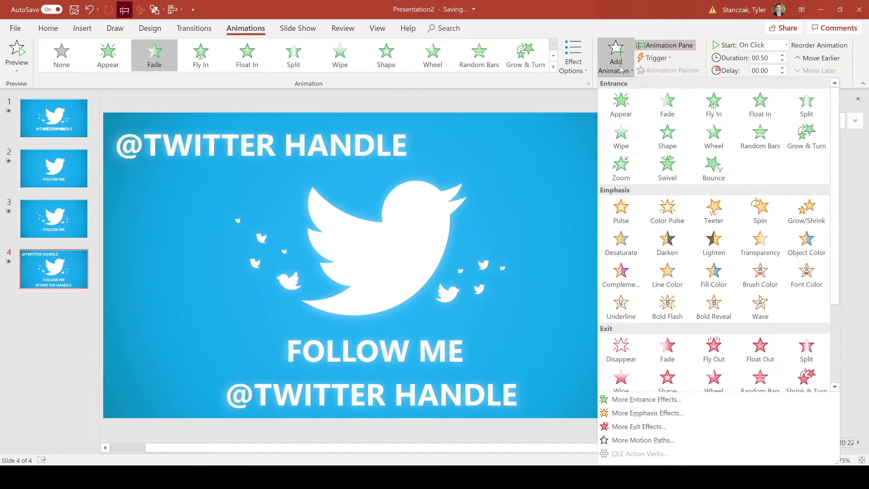
scroll(626, 348, down, 3)
click(622, 342)
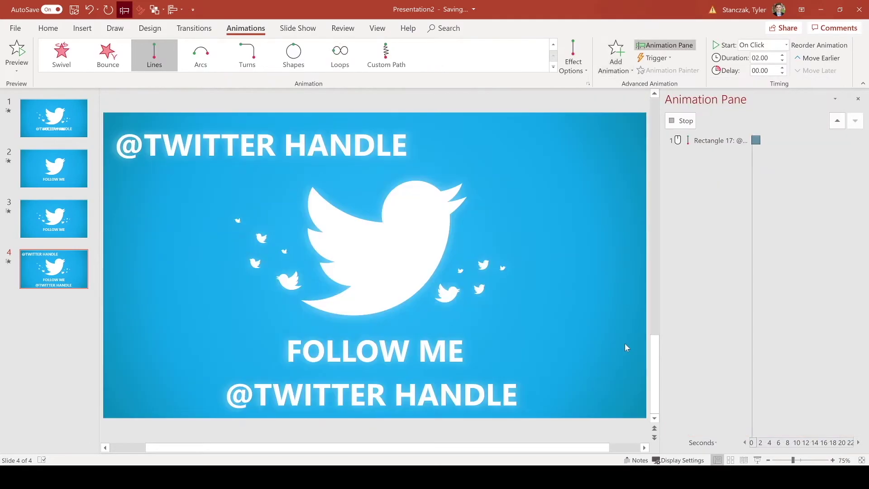
click(579, 67)
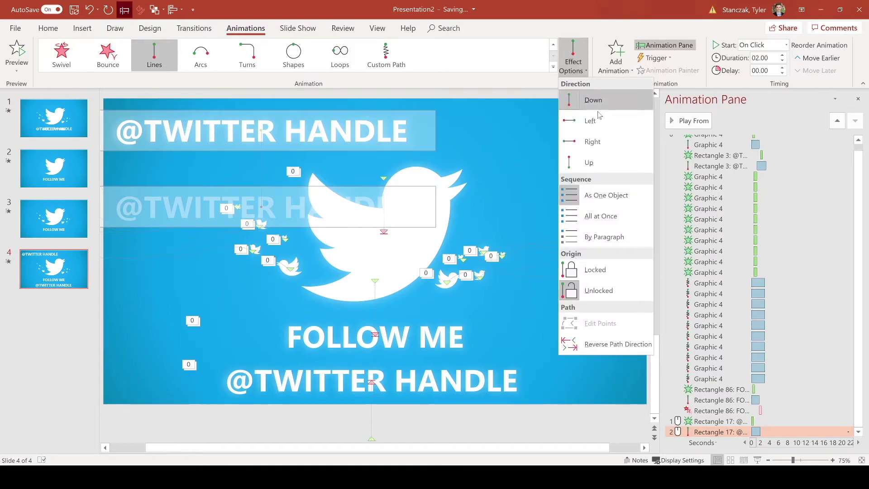
click(600, 165)
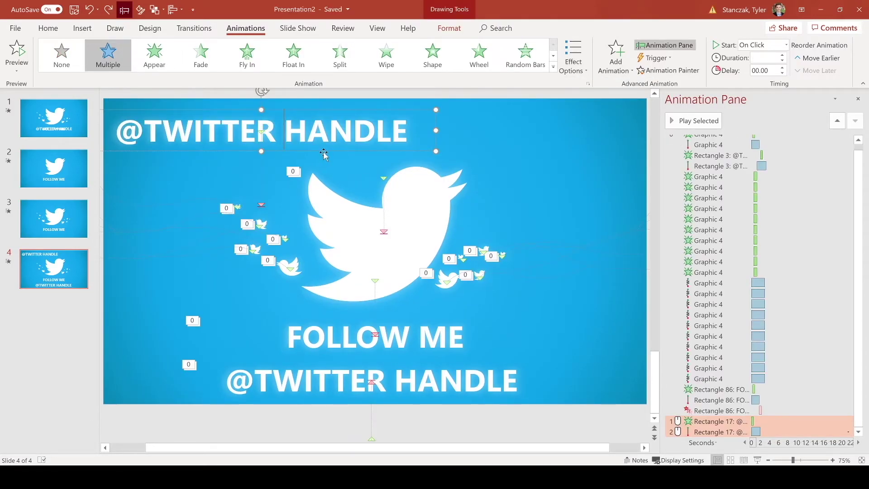
click(324, 152)
key(BackSpace)
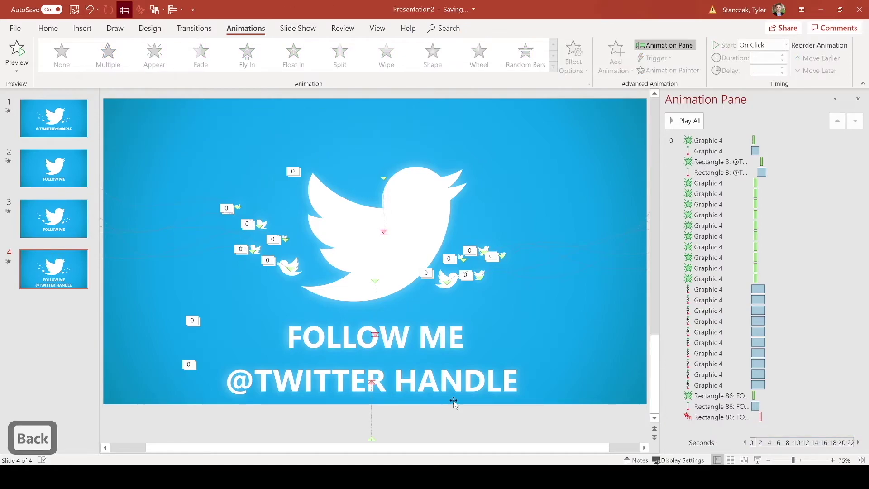
click(783, 162)
click(783, 161)
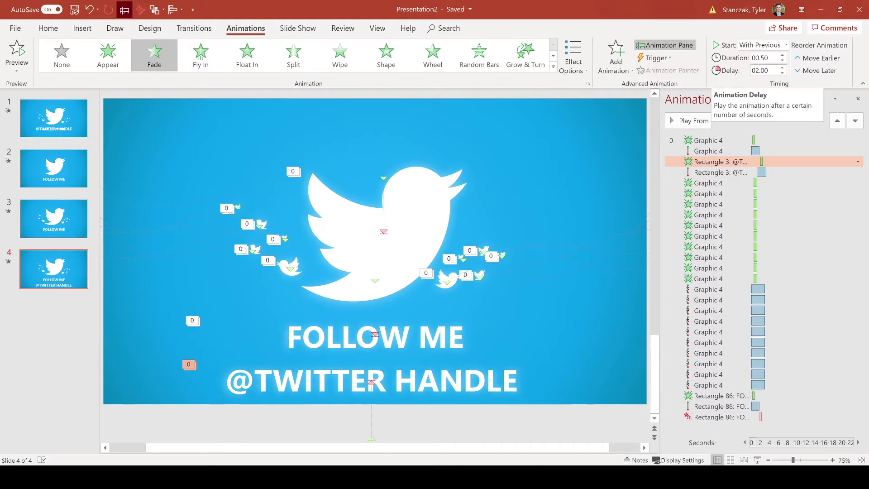
click(733, 141)
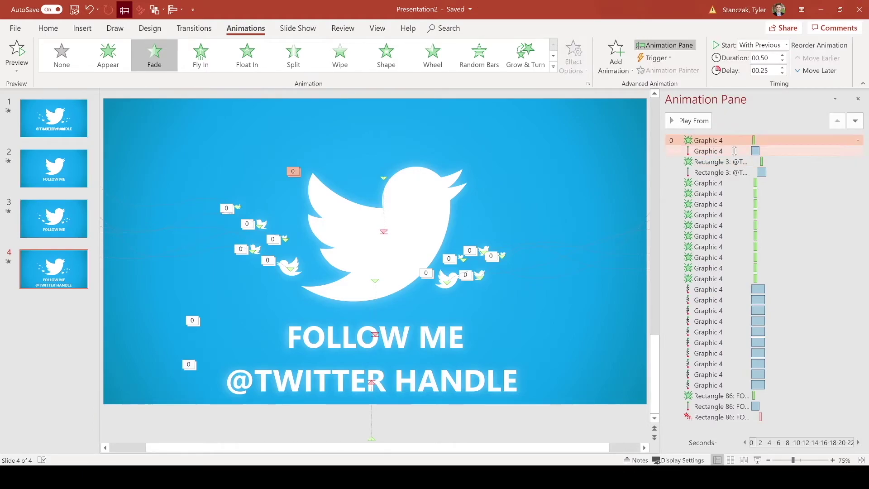
click(735, 151)
click(733, 141)
click(735, 150)
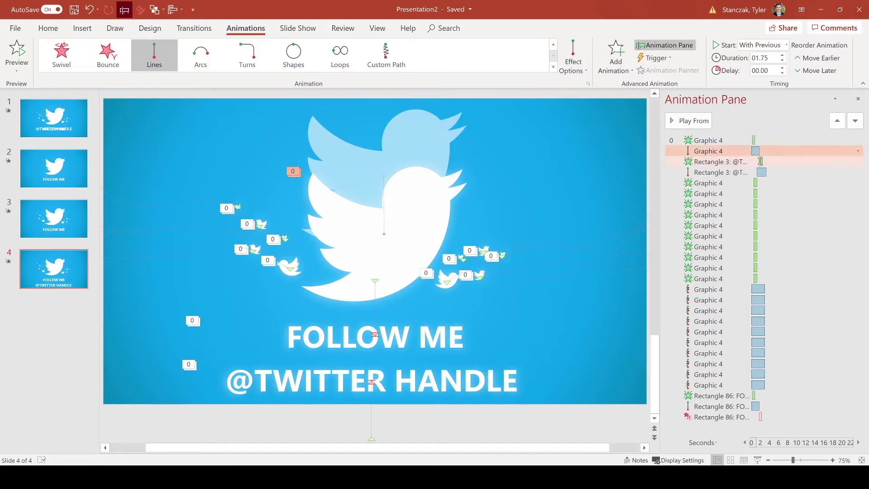
click(753, 161)
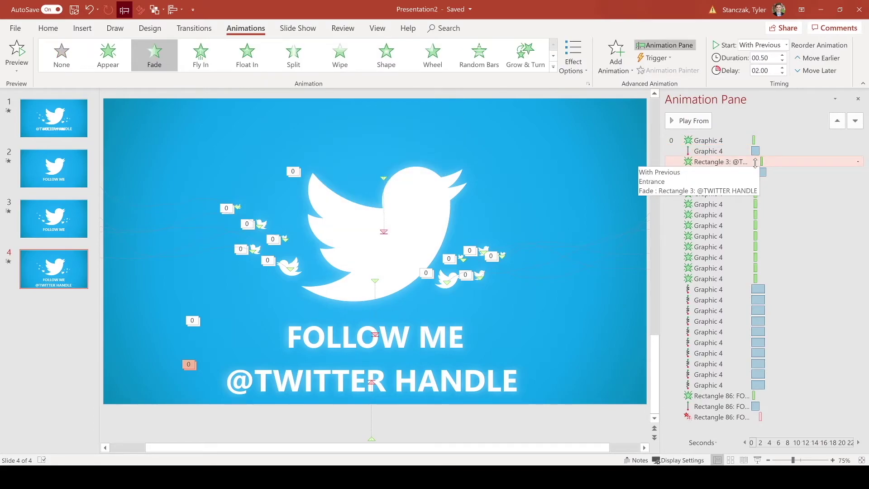
click(755, 172)
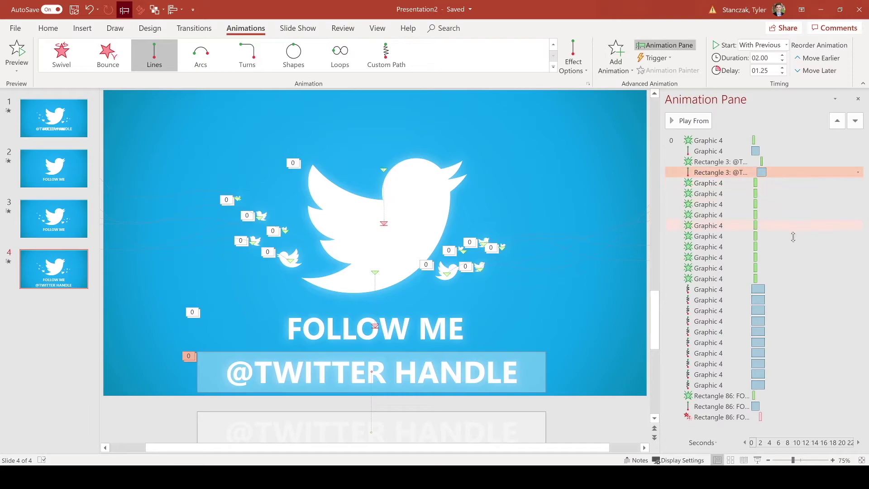
click(478, 360)
drag(372, 338, 375, 335)
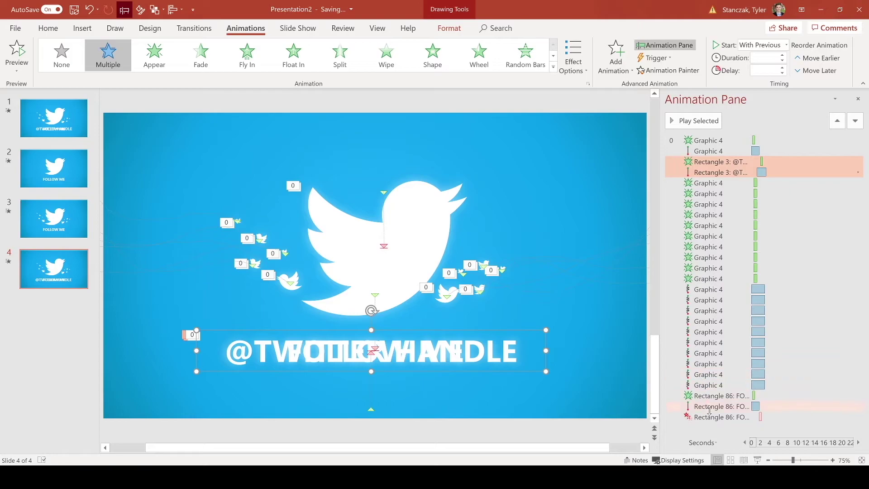
click(713, 417)
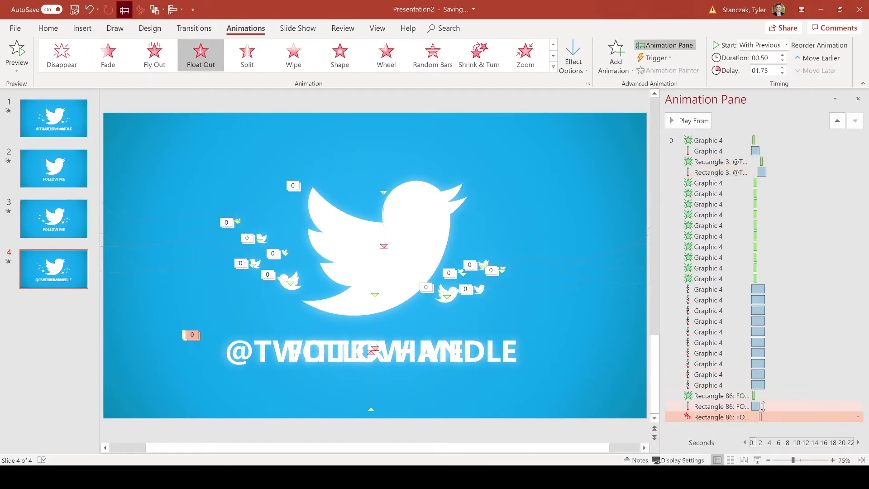
click(742, 395)
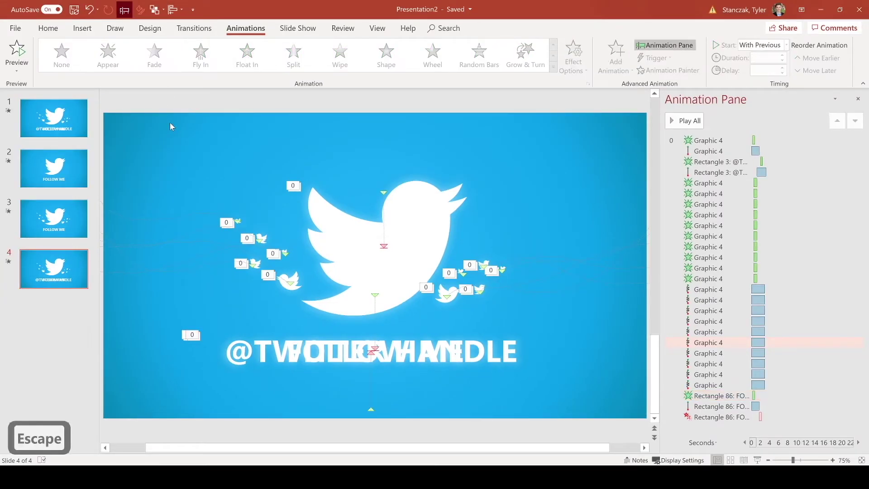
- In Format Background, try a light green solid fill, then undo back to the blue radial gradient
right_click(171, 126)
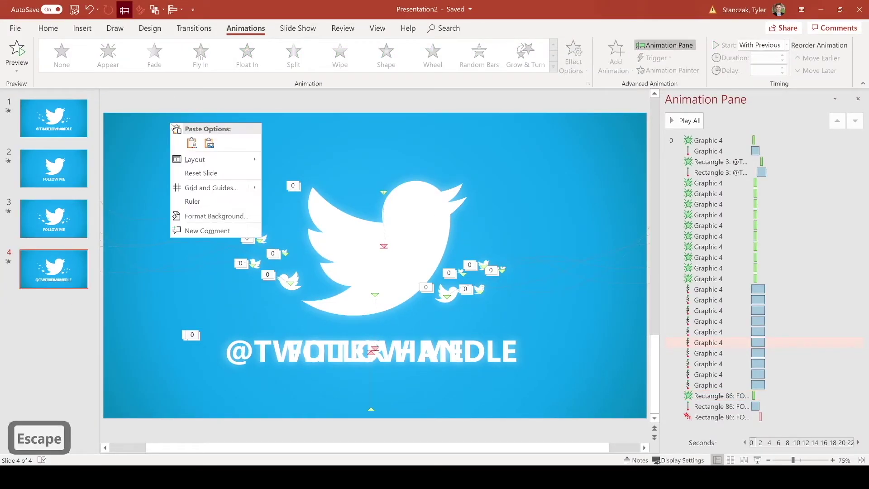
click(205, 216)
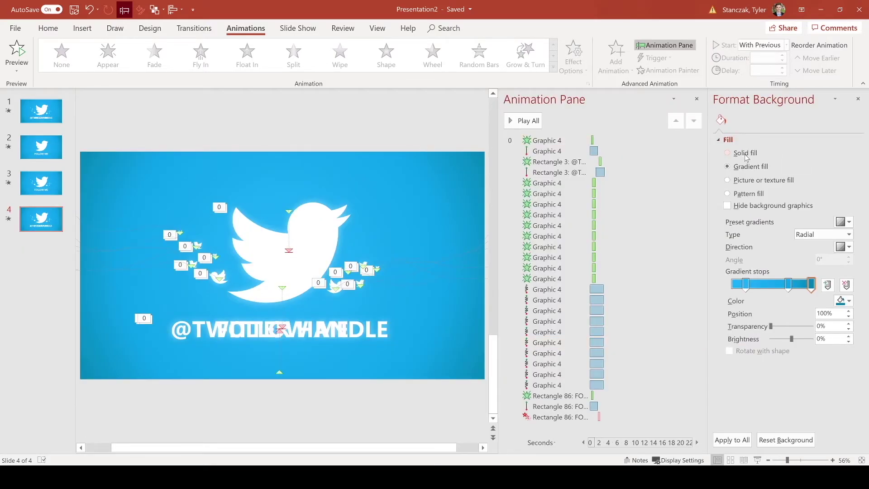
click(745, 154)
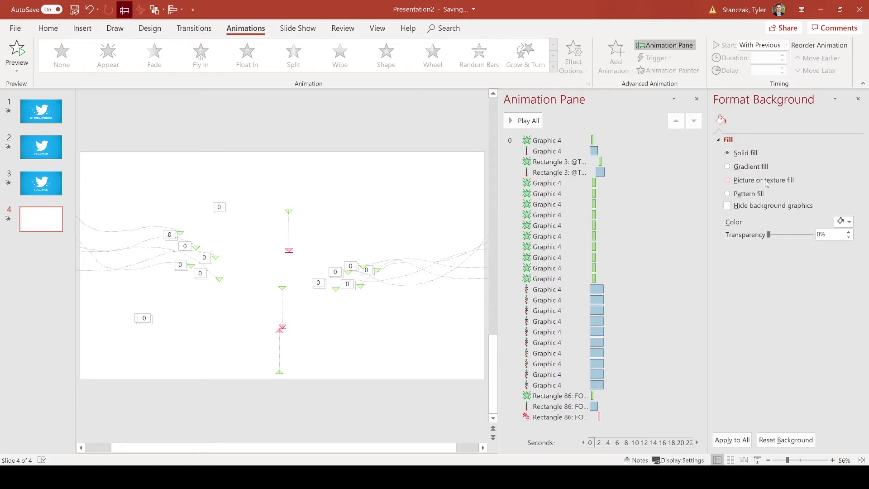
click(843, 221)
click(808, 340)
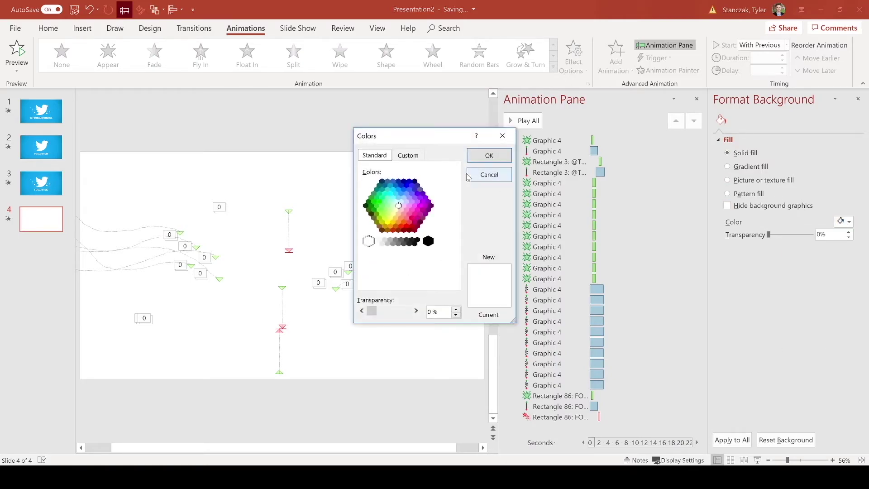
click(382, 201)
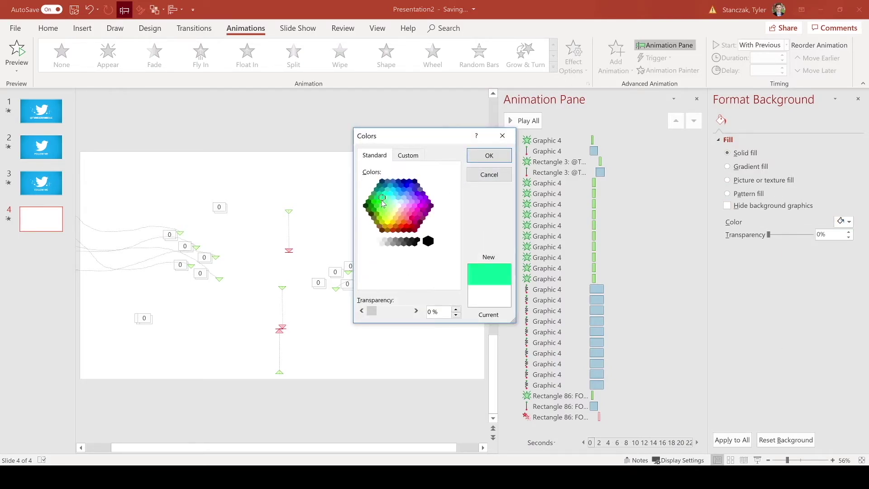
click(381, 206)
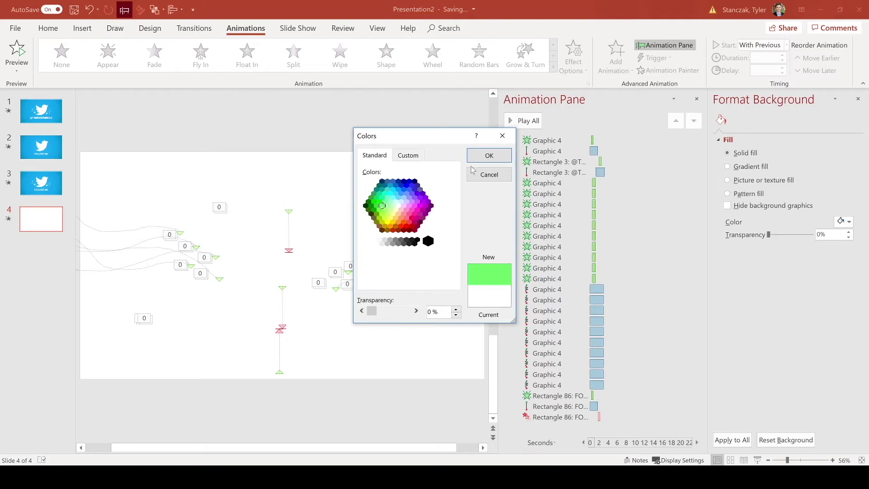
click(488, 155)
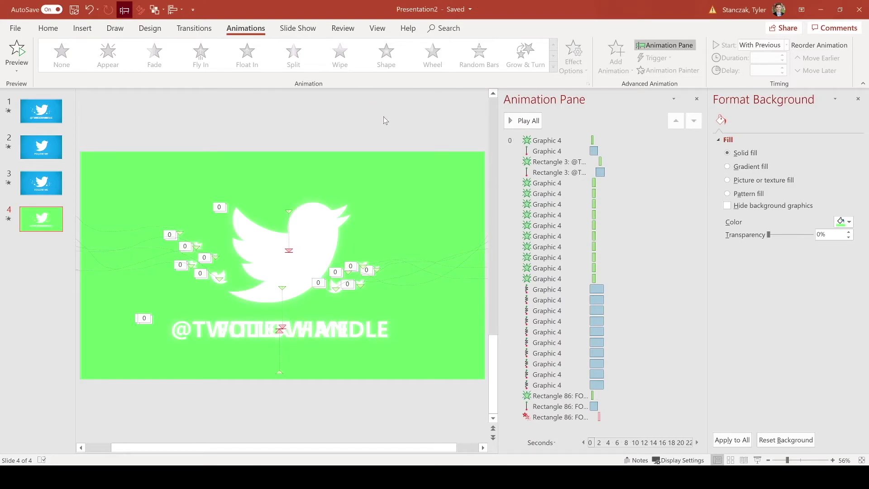
key(ctrl+z)
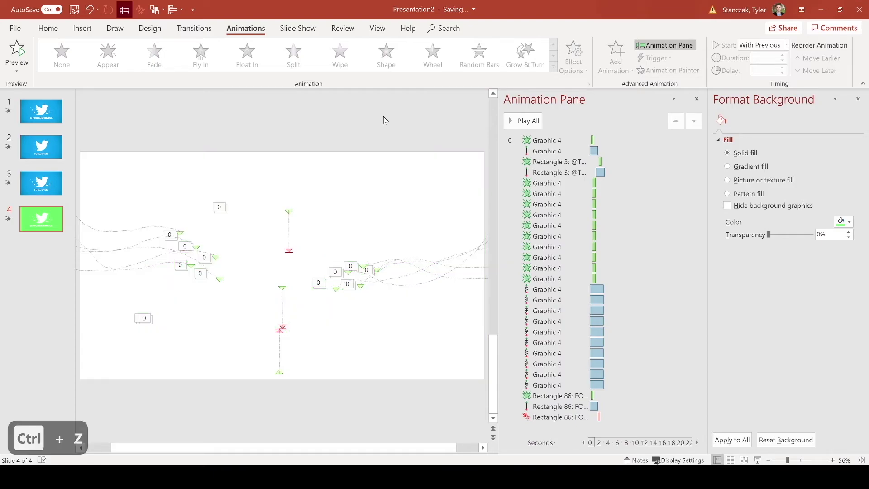
key(ctrl+z)
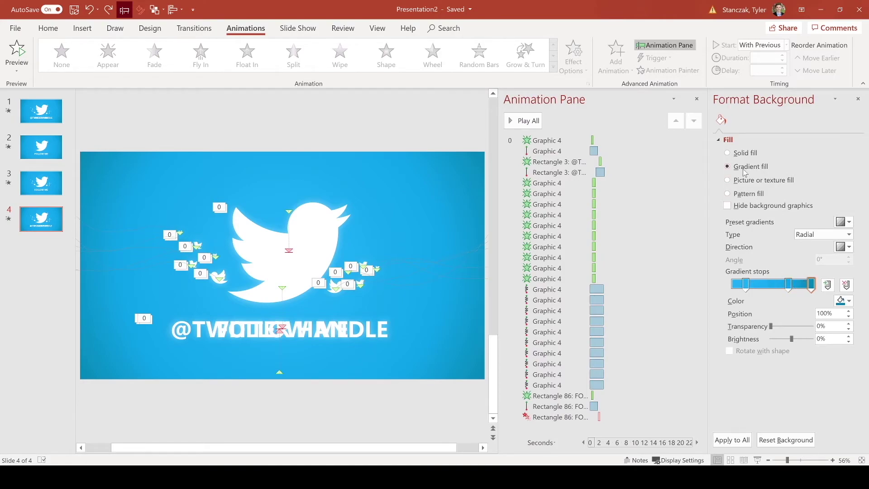
- Inspect the gradient stops at 100%, 71% and 17%, then close the Format Background pane
click(810, 284)
click(788, 283)
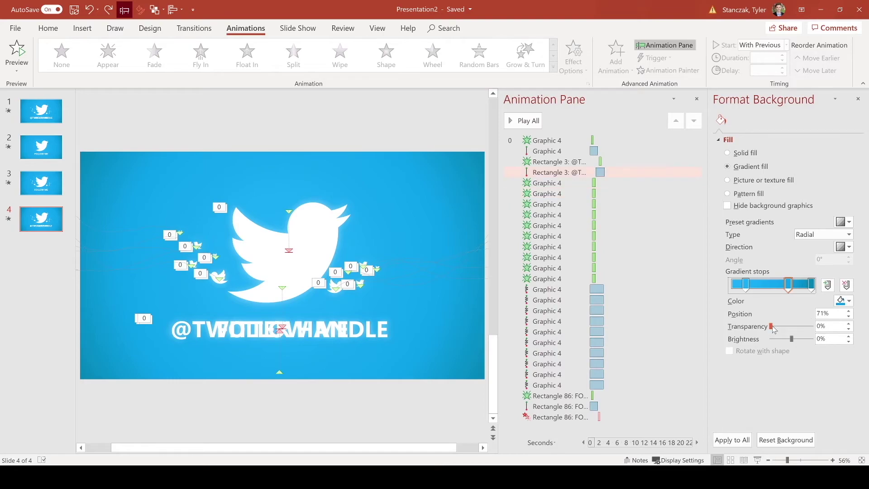
click(745, 284)
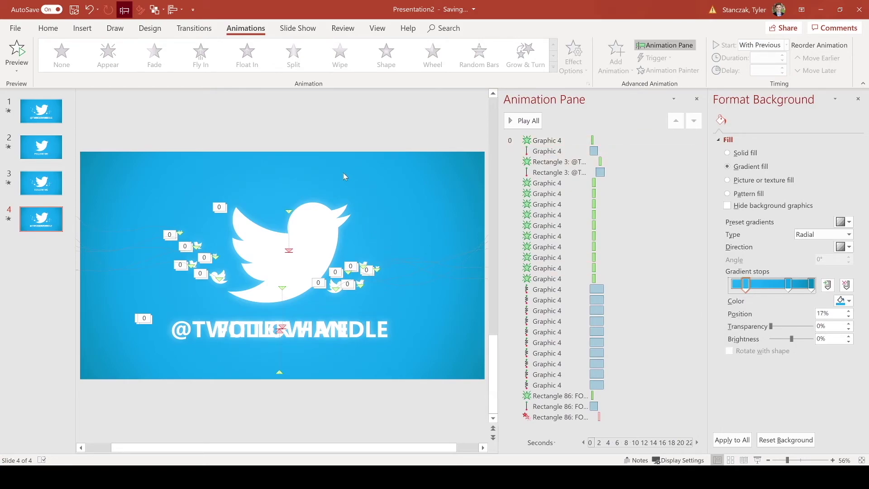
click(857, 99)
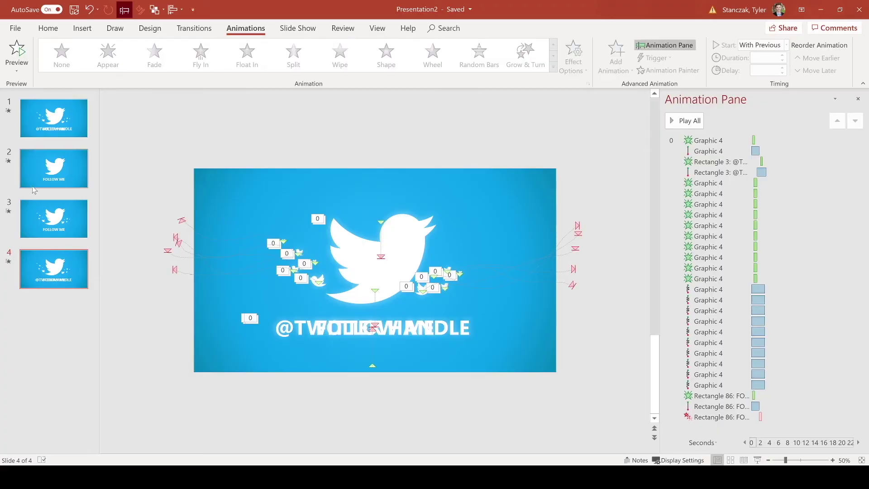
- Select slides 1 through 3 and delete them
click(62, 120)
shift+click(44, 220)
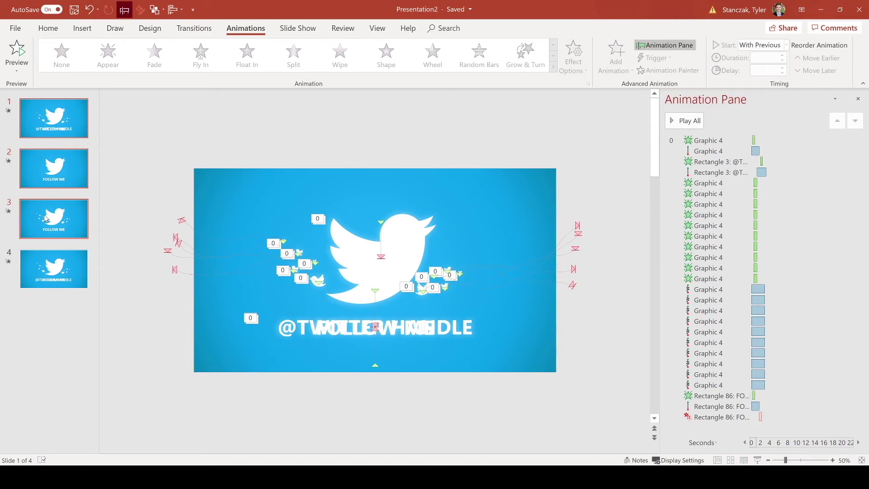
key(BackSpace)
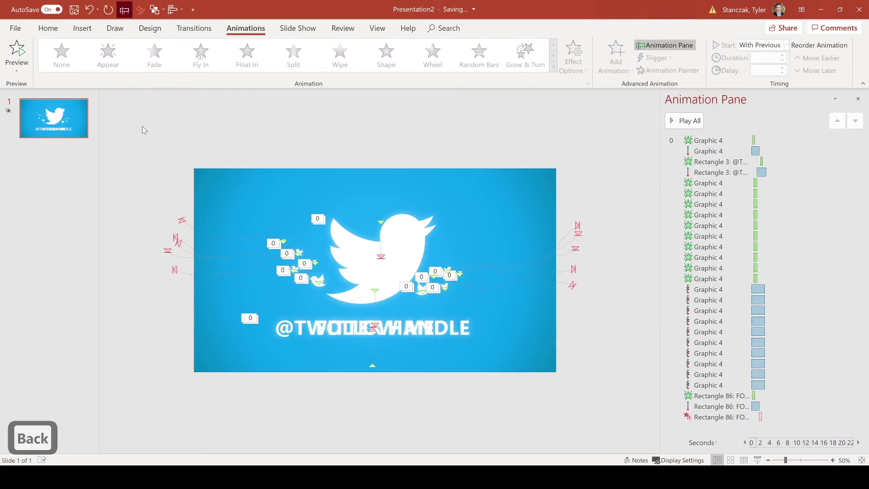
- Go to File > Export > Create a Video and show the video quality choices
click(16, 29)
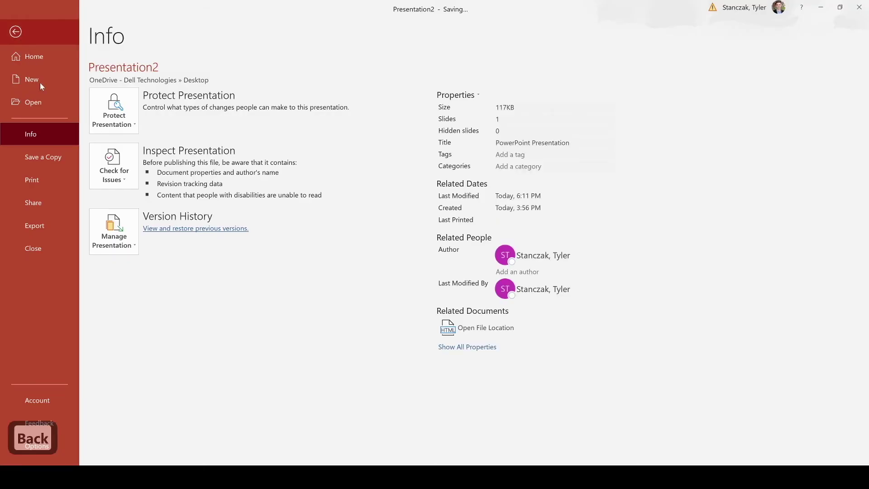
click(36, 224)
click(172, 111)
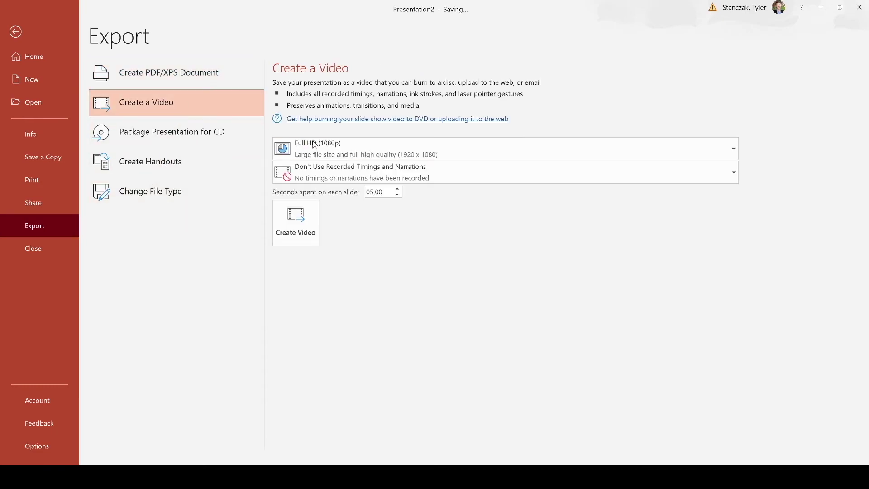
click(315, 144)
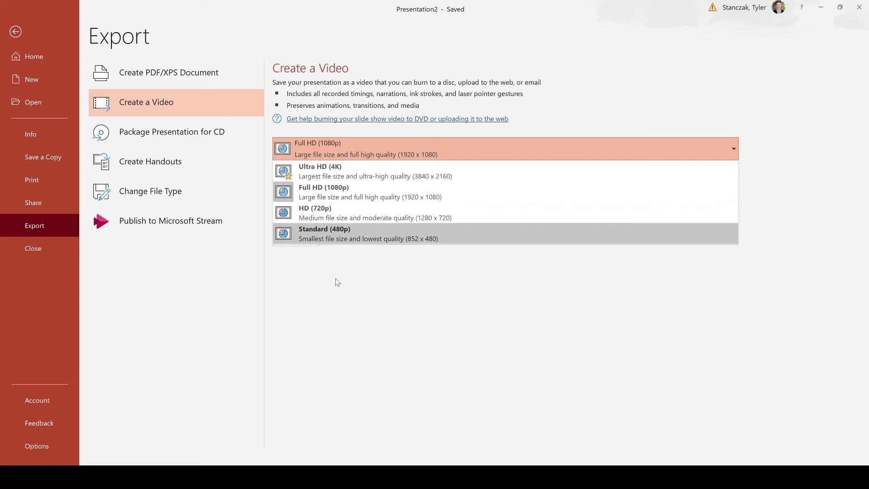
- Keep Full HD (1080p), set 04.00 seconds per slide for the video, and return to the slide
click(333, 295)
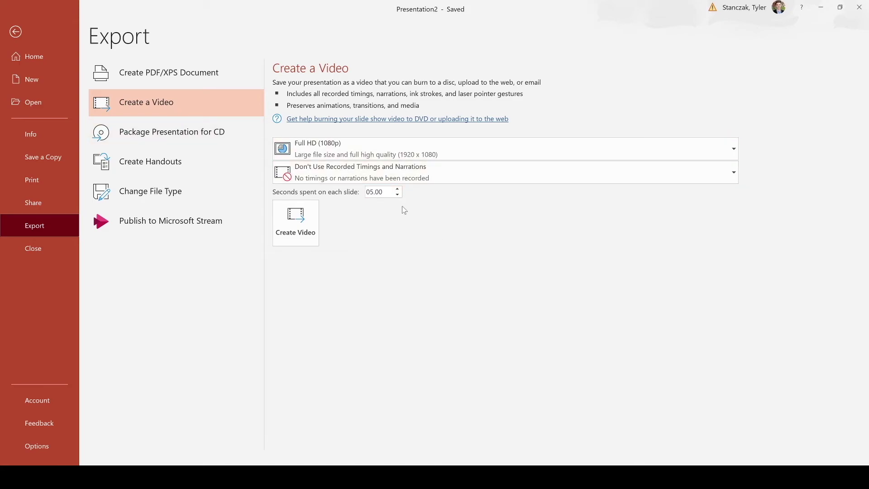
click(16, 31)
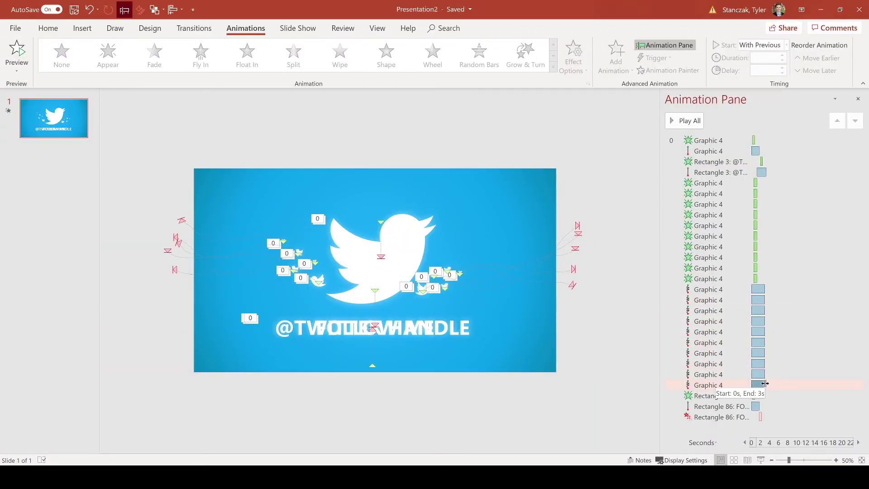
click(12, 30)
click(45, 216)
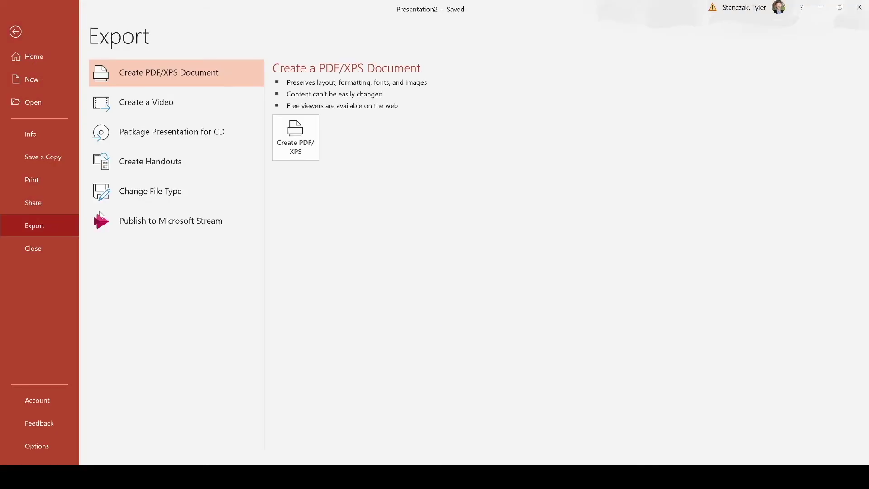
click(197, 113)
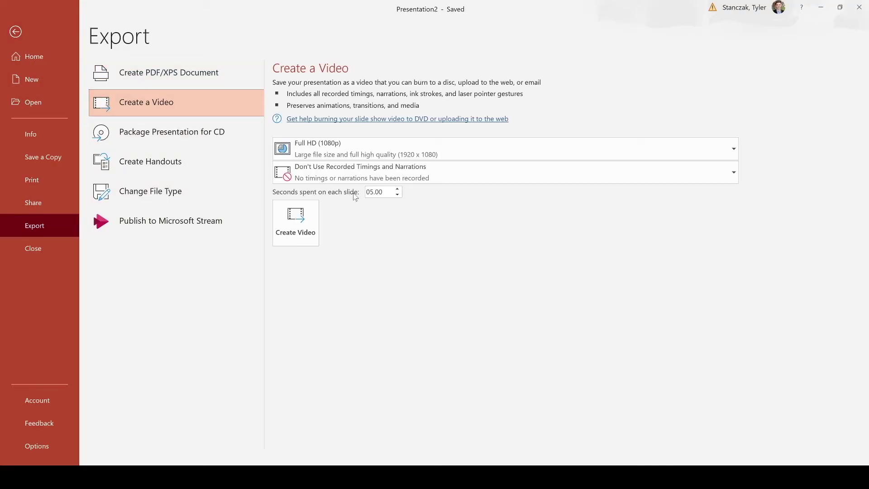
click(398, 195)
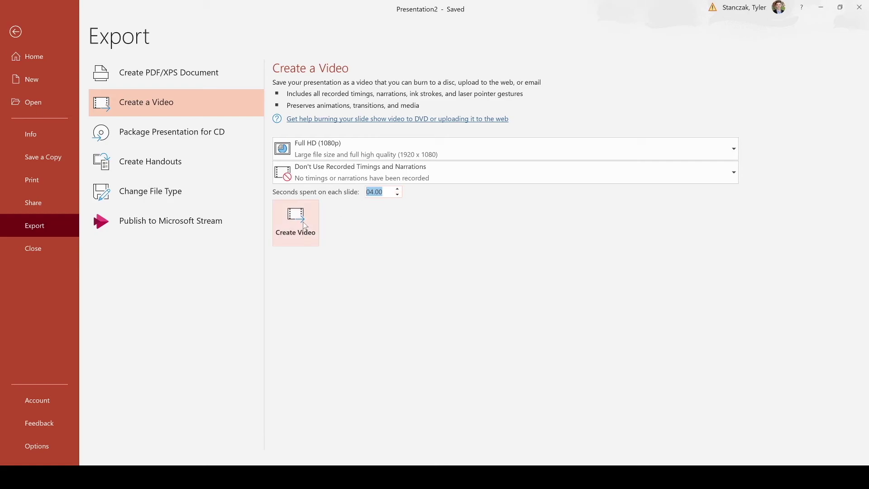
click(16, 33)
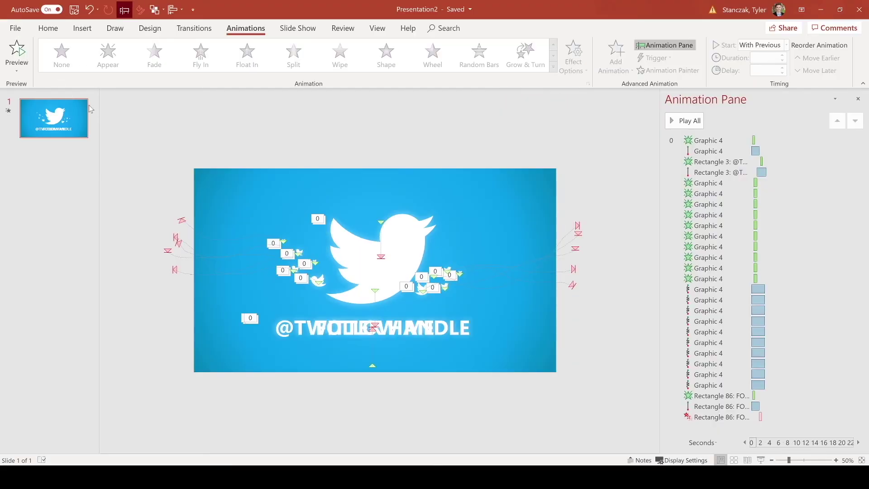